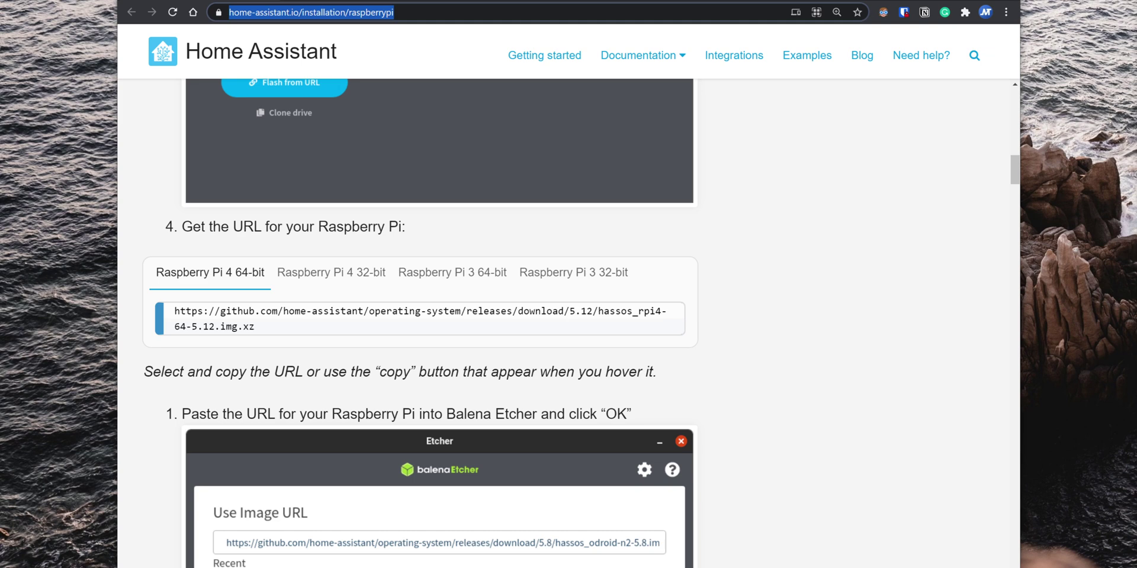
Step: Select the Raspberry Pi 4 64-bit image download URL in the installation guide's code box
triple_click(456, 225)
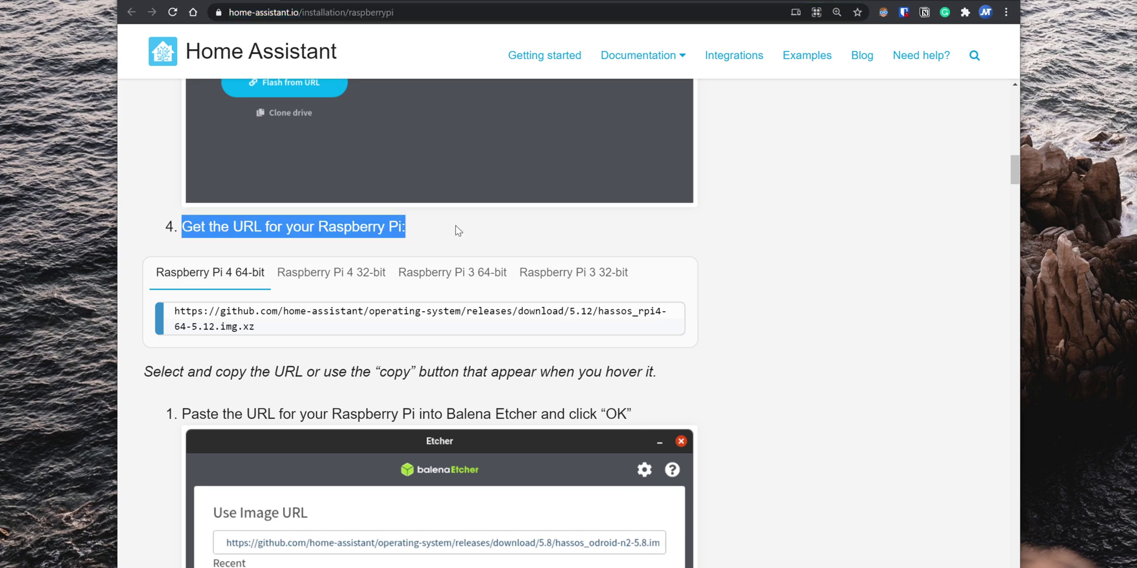
click(247, 277)
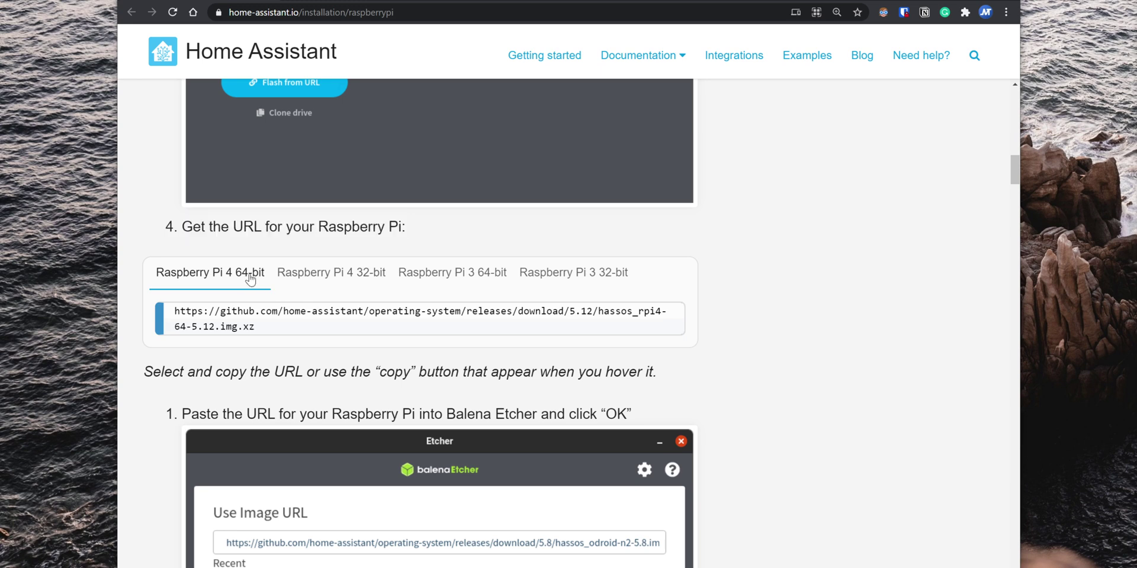
drag(257, 328, 174, 311)
key(ctrl+c)
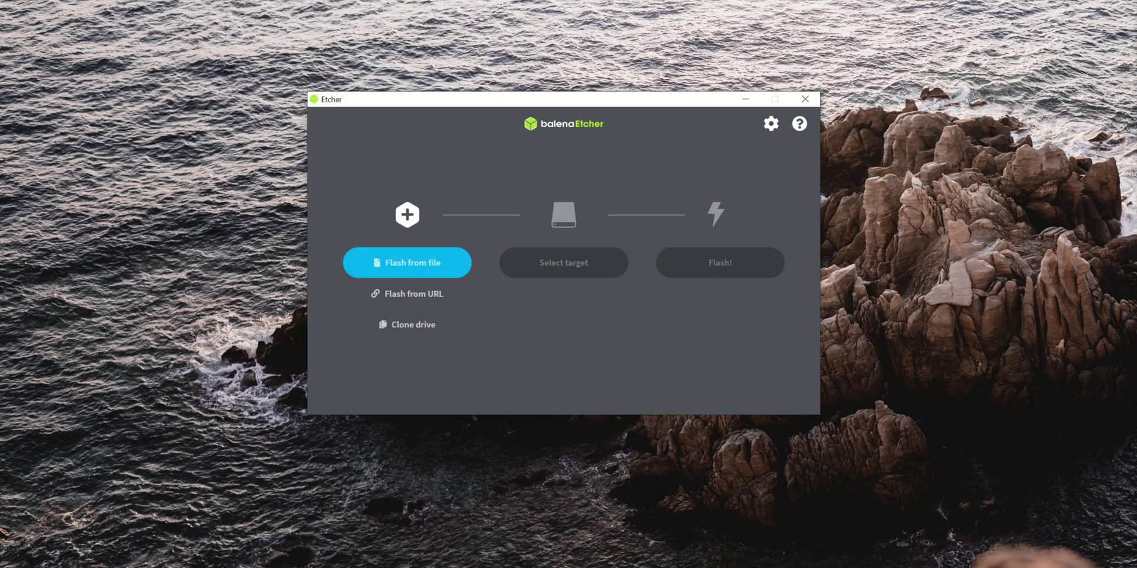
Step: Load the Home Assistant image in Etcher from the pasted Raspberry Pi 4 URL
click(425, 296)
click(431, 198)
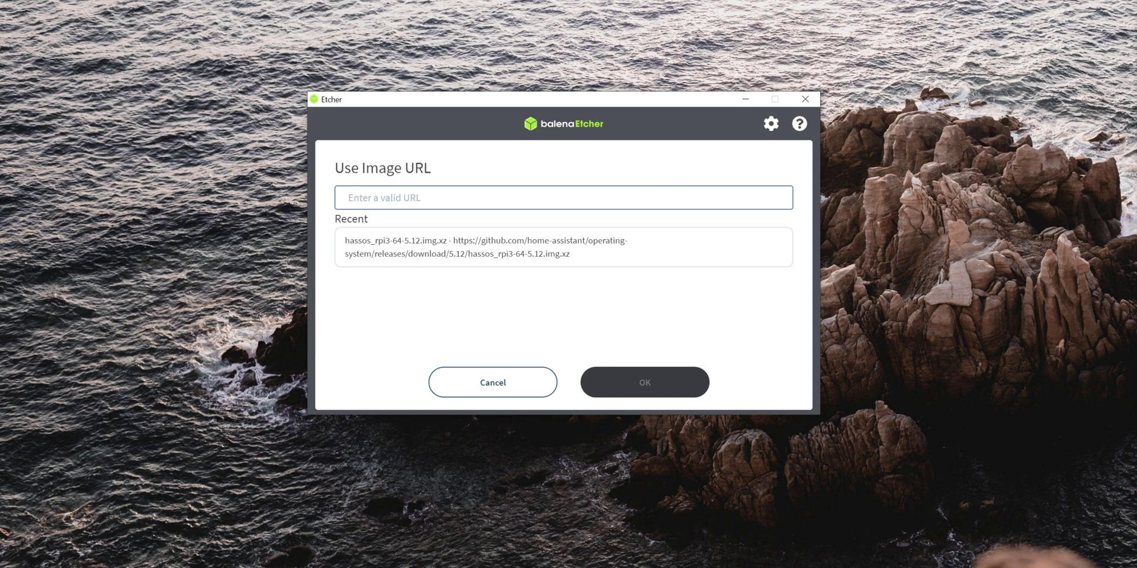
key(ctrl+v)
click(613, 376)
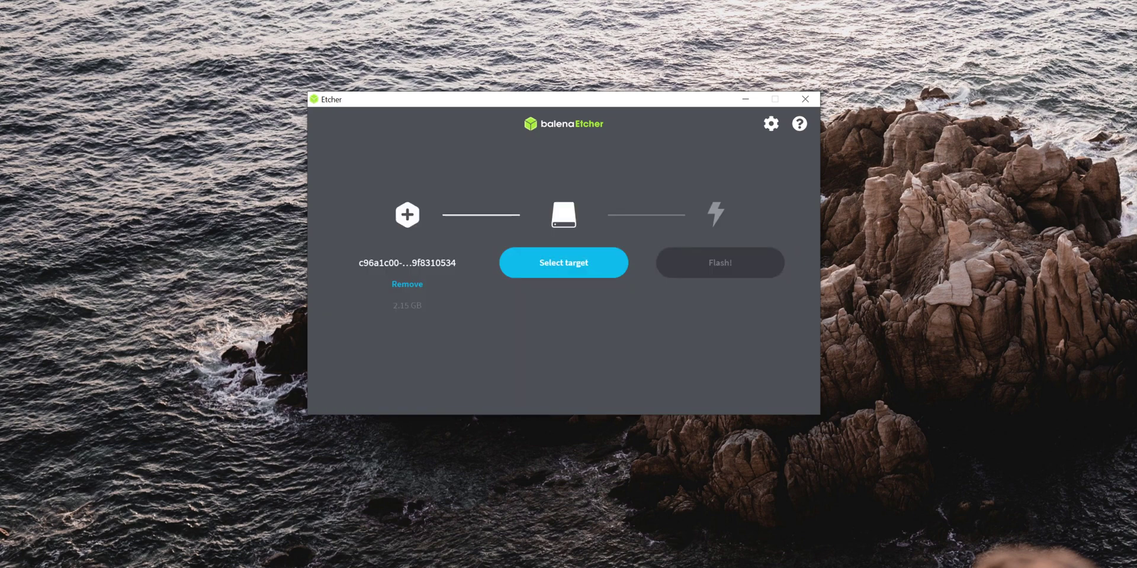
Step: Flash the image onto the 32 GB SD card, close Etcher and select the removable drive
click(578, 277)
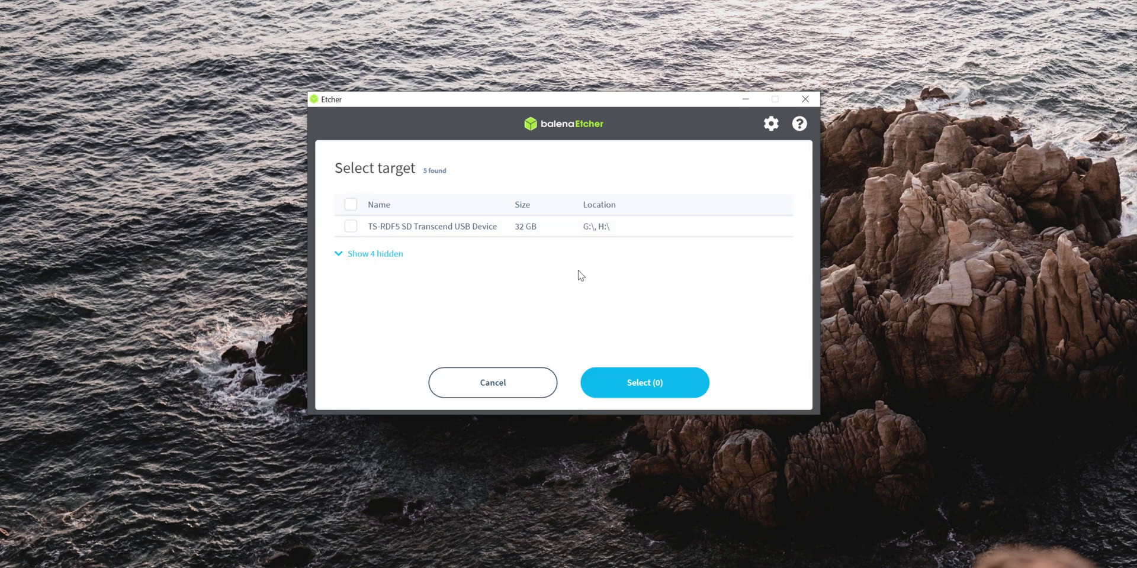
click(350, 226)
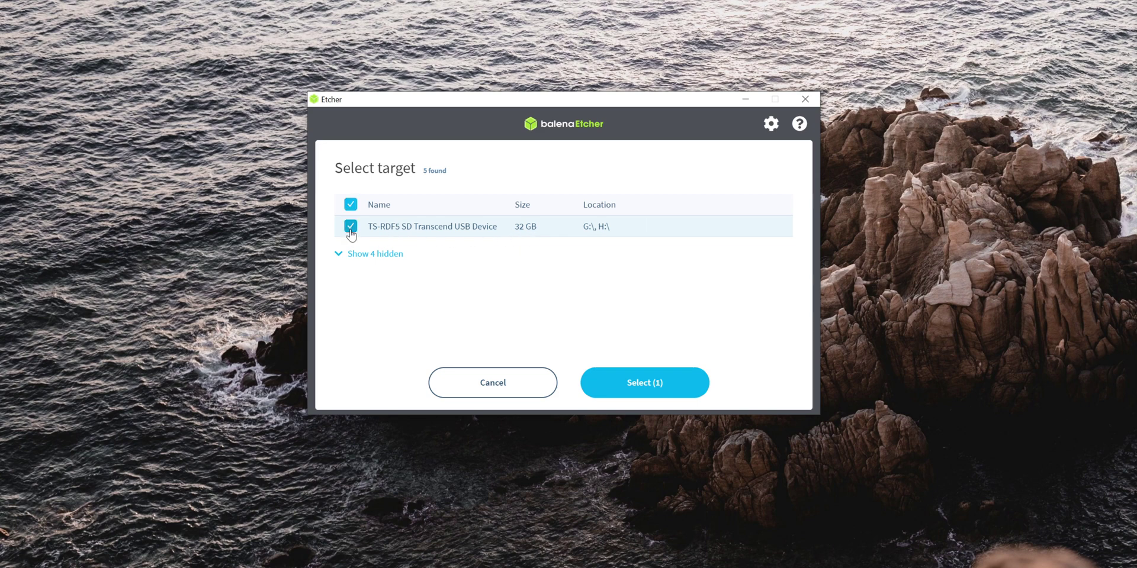
click(649, 383)
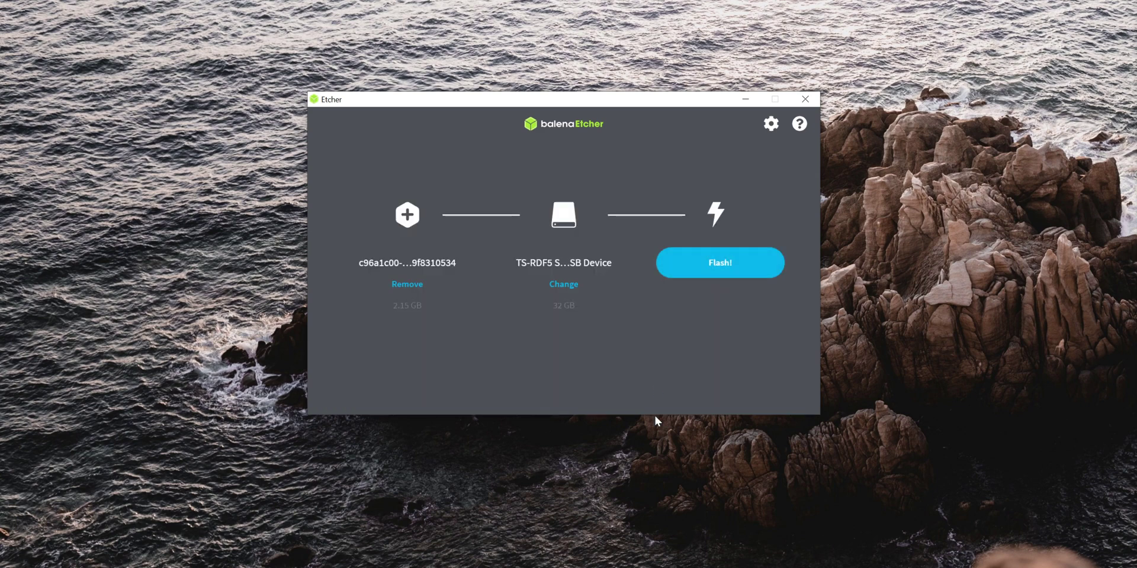
click(718, 269)
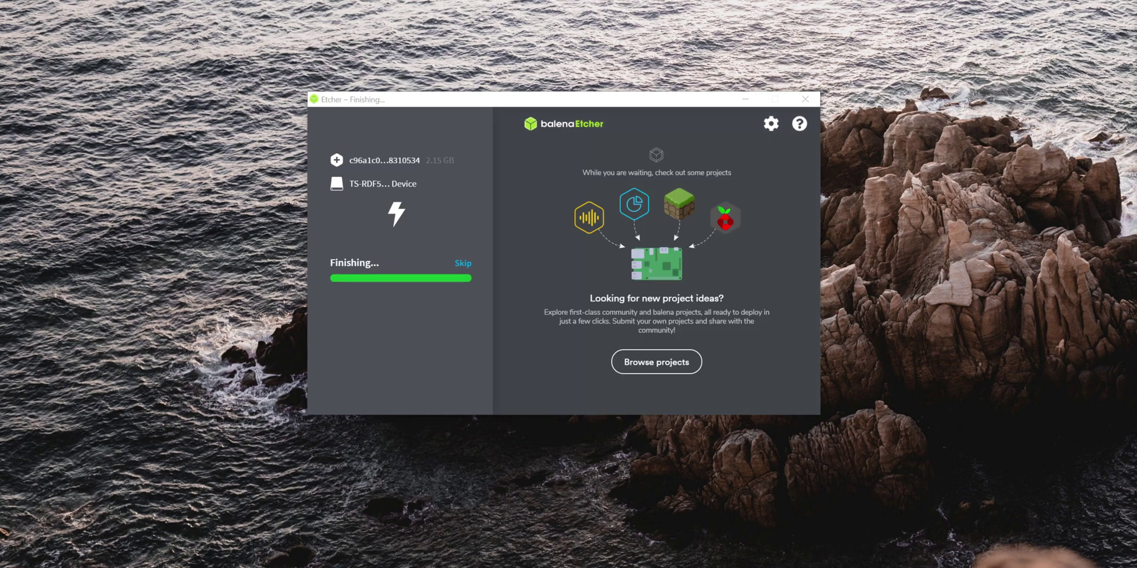
click(805, 99)
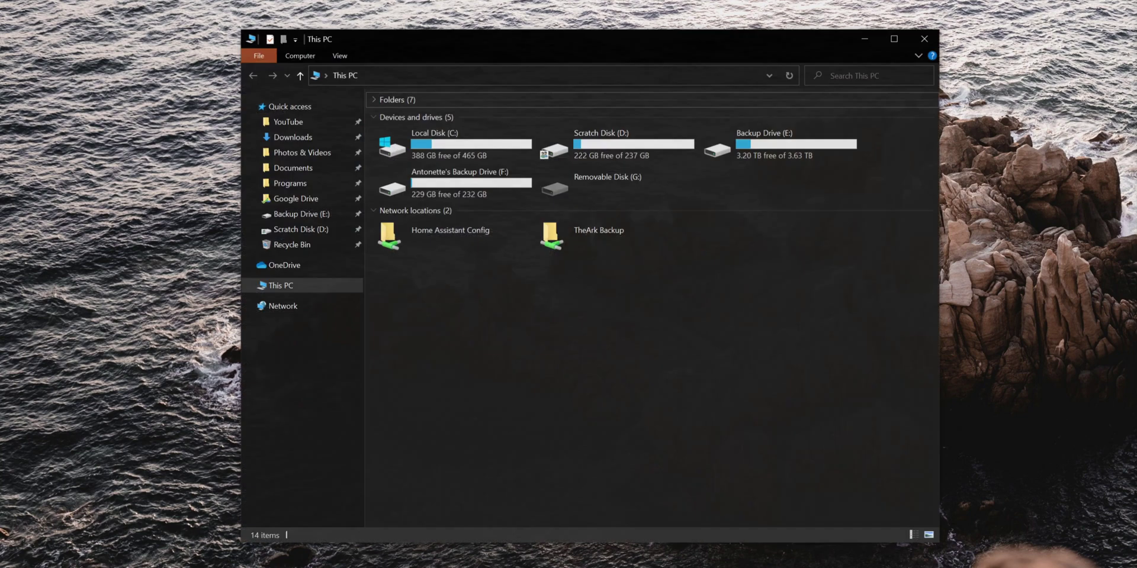
click(636, 190)
Step: Eject Removable Disk (G:) from This PC
right_click(636, 189)
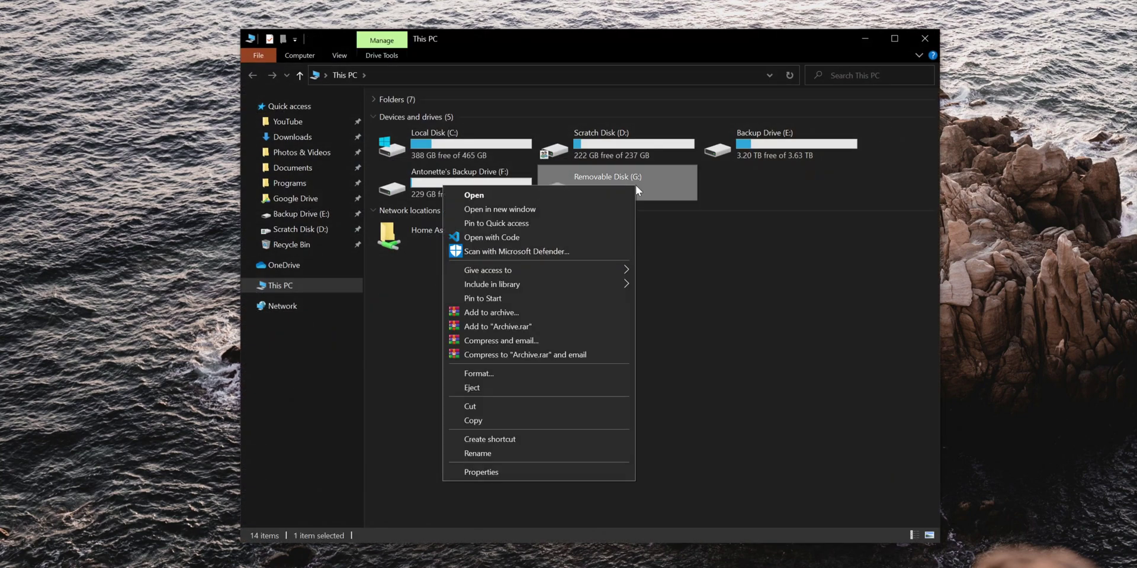
click(526, 387)
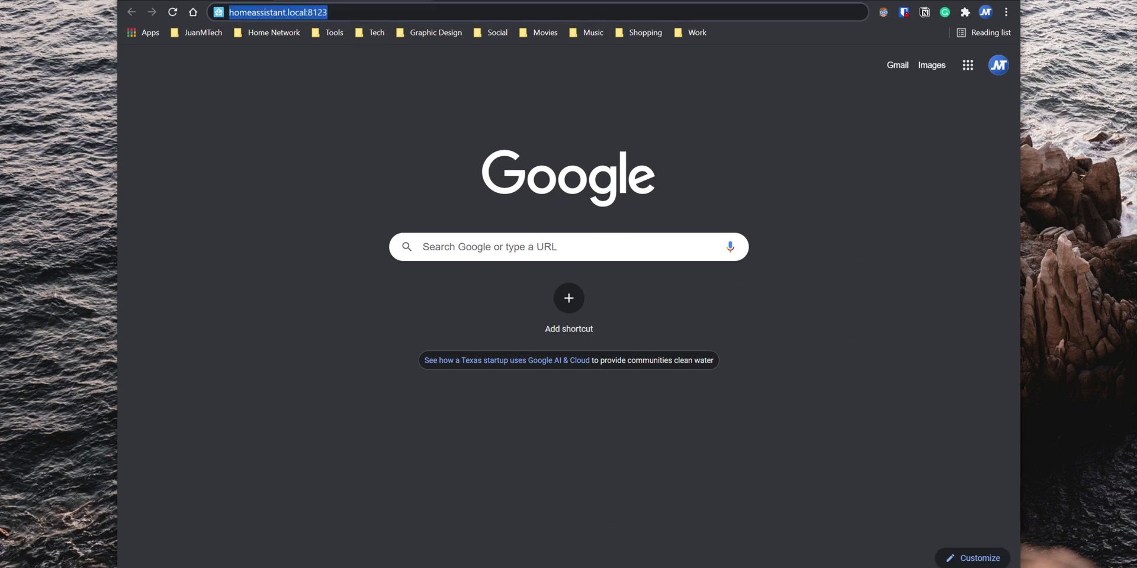
Step: Create the user account, then auto-detect location: America/New_York time zone, Imperial units
key(Return)
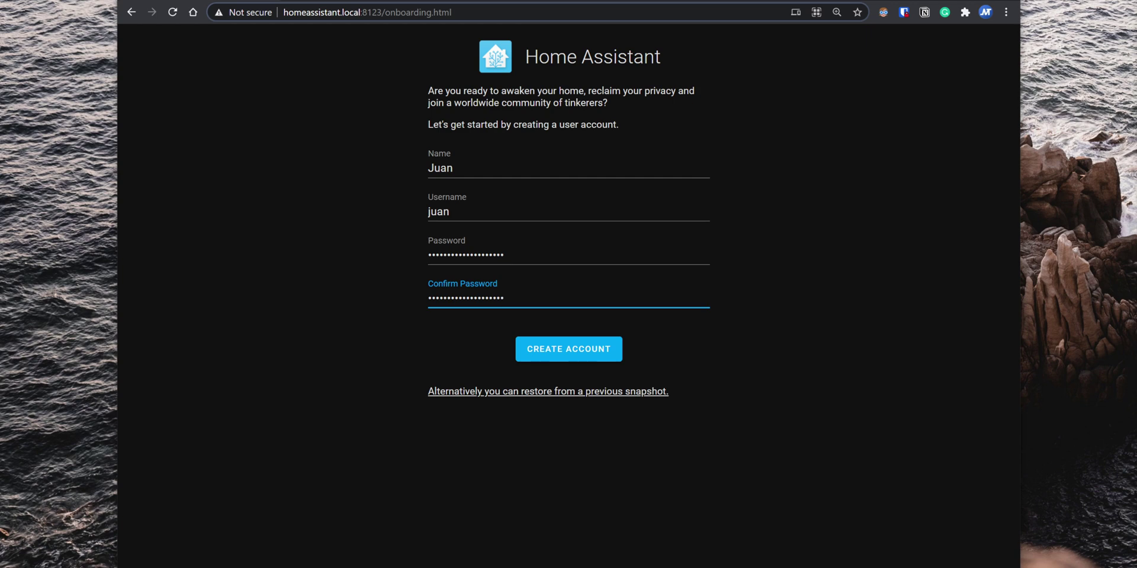
click(578, 360)
key(ctrl+a)
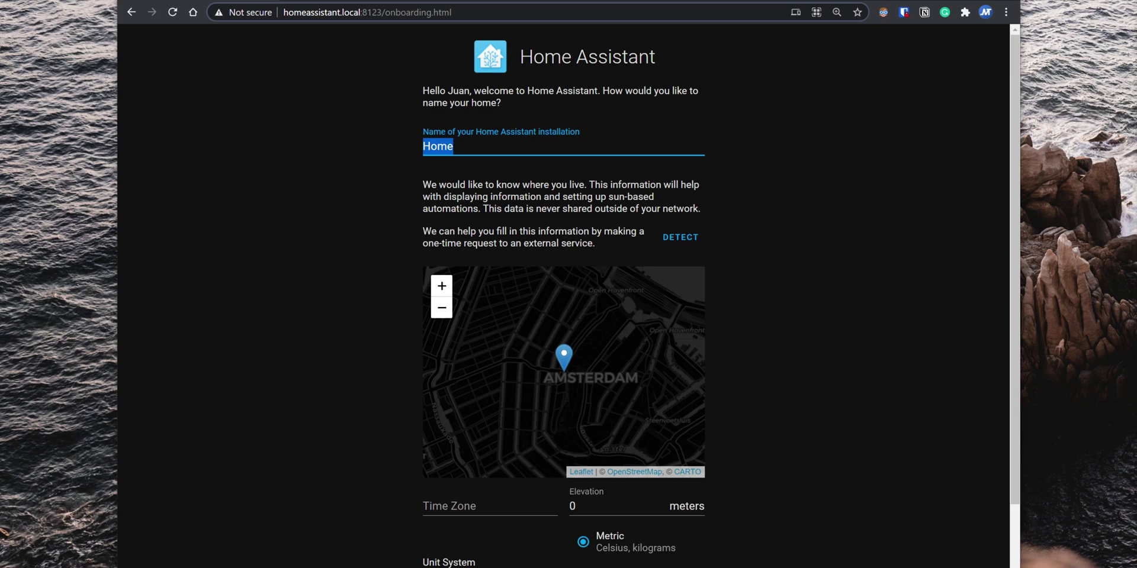
scroll(823, 535, down, 2)
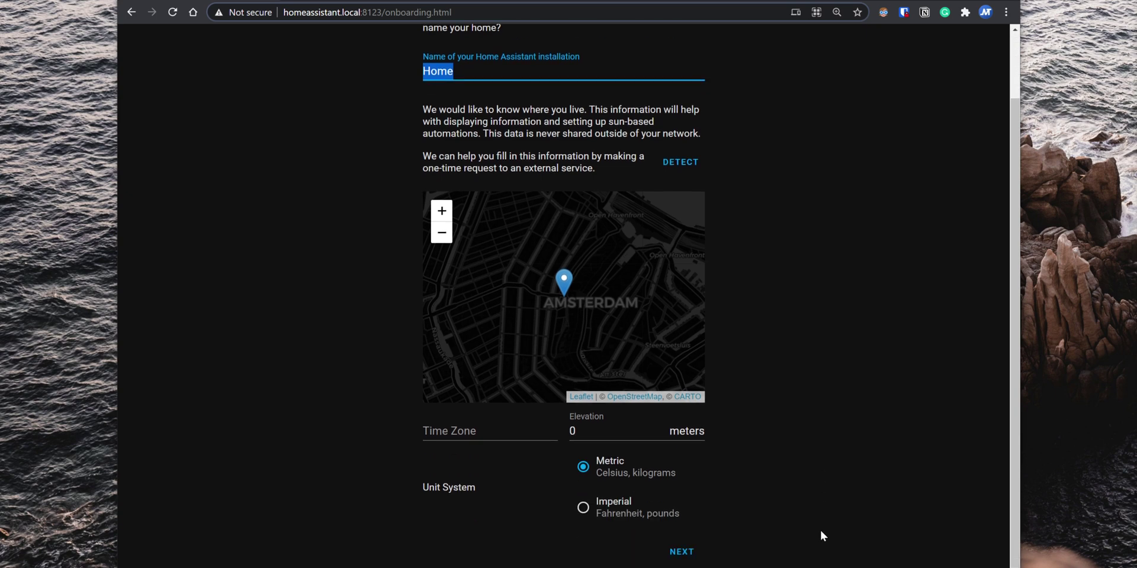
drag(582, 284, 607, 269)
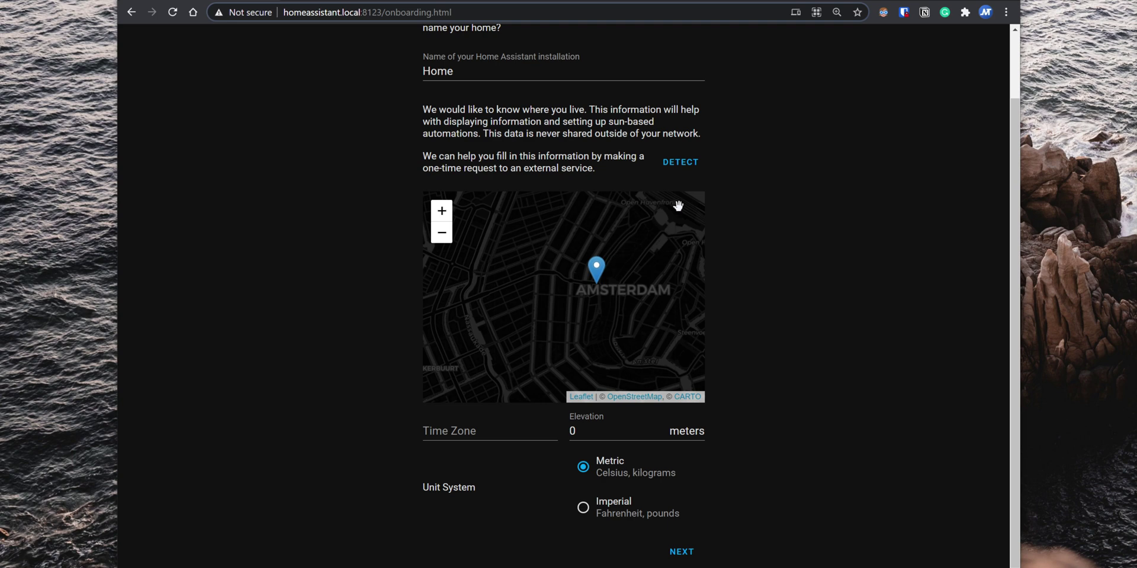
click(690, 172)
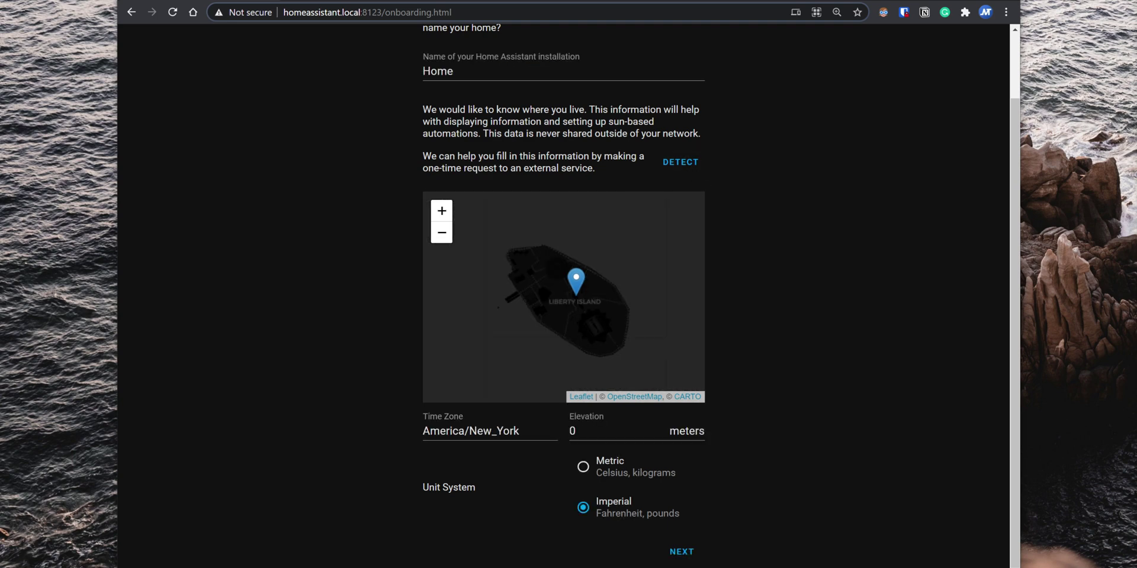
click(681, 551)
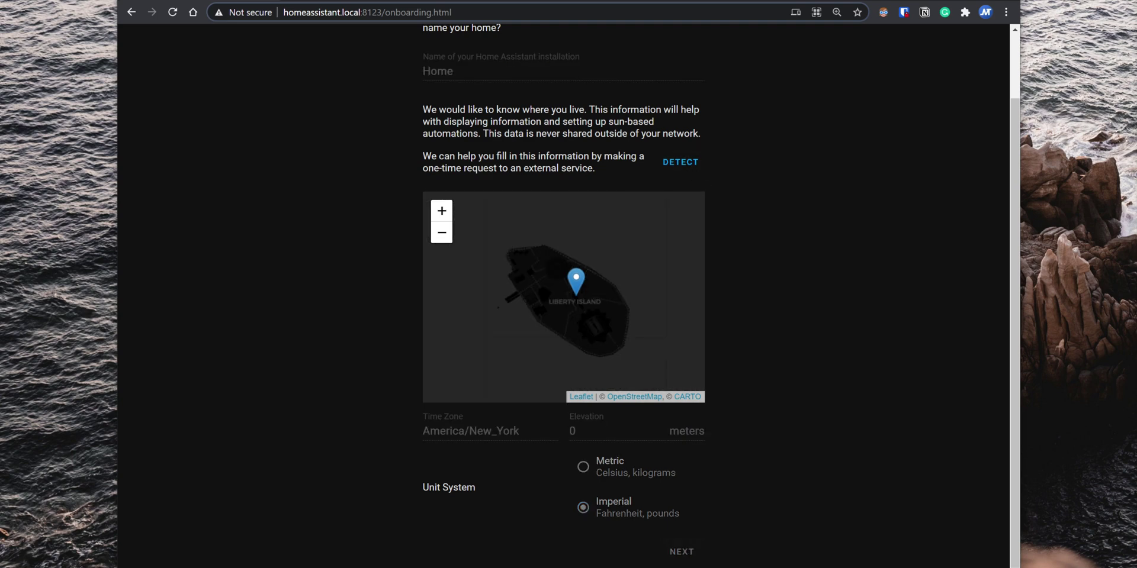
Step: Add Google Cast with the speaker in Living Room, finish onboarding and stay logged in
click(666, 170)
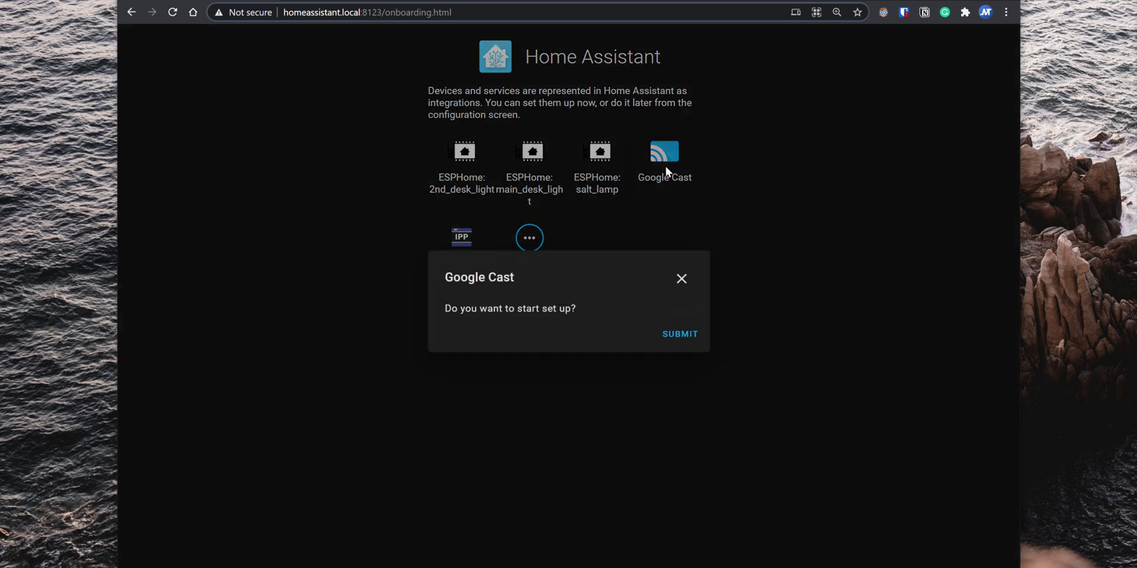
click(679, 335)
click(618, 355)
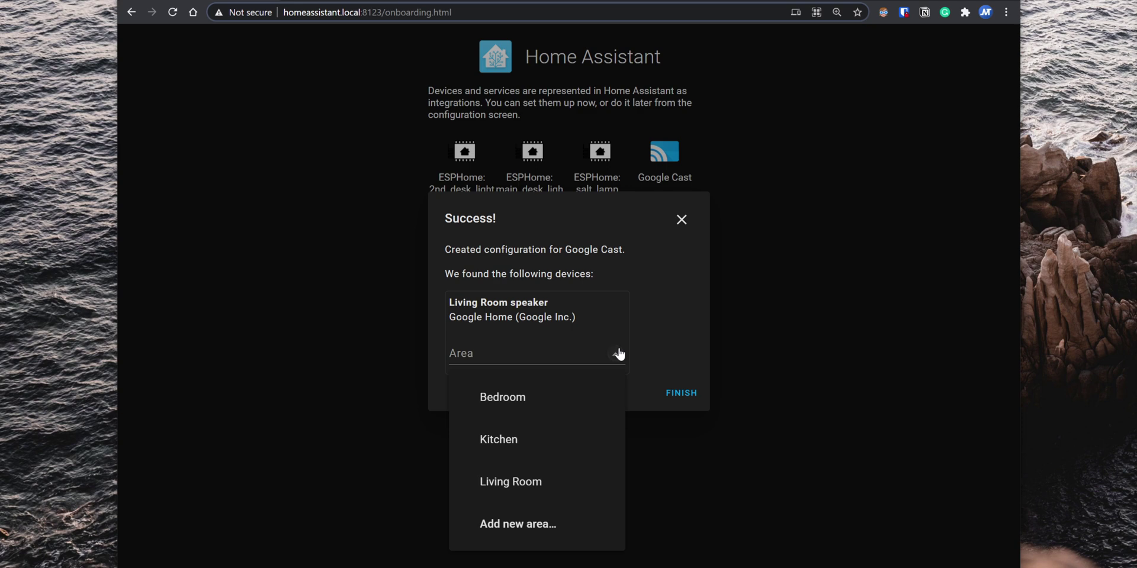
click(585, 485)
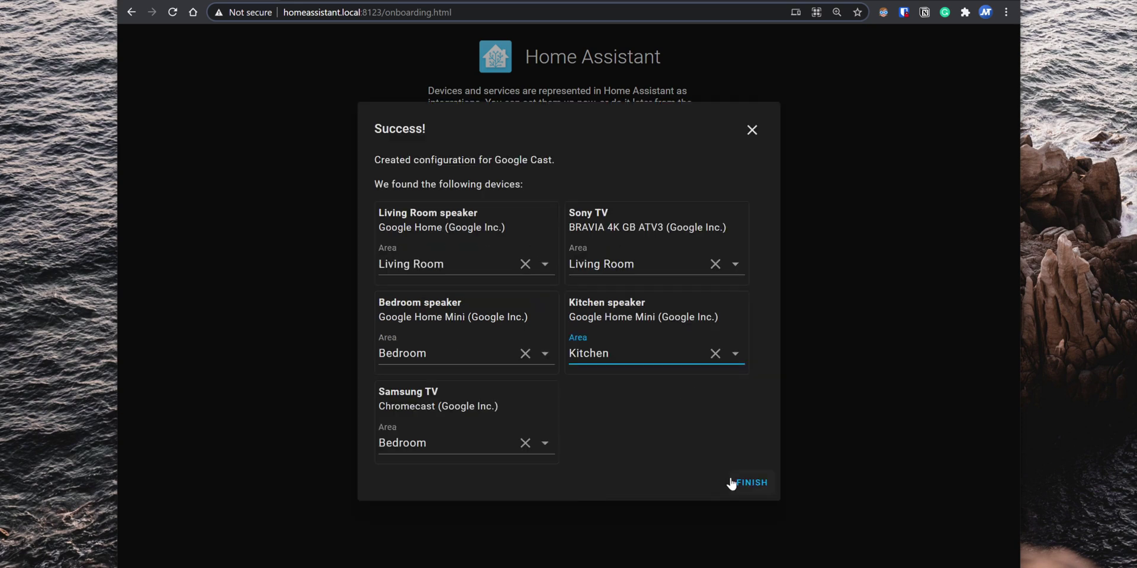
click(732, 482)
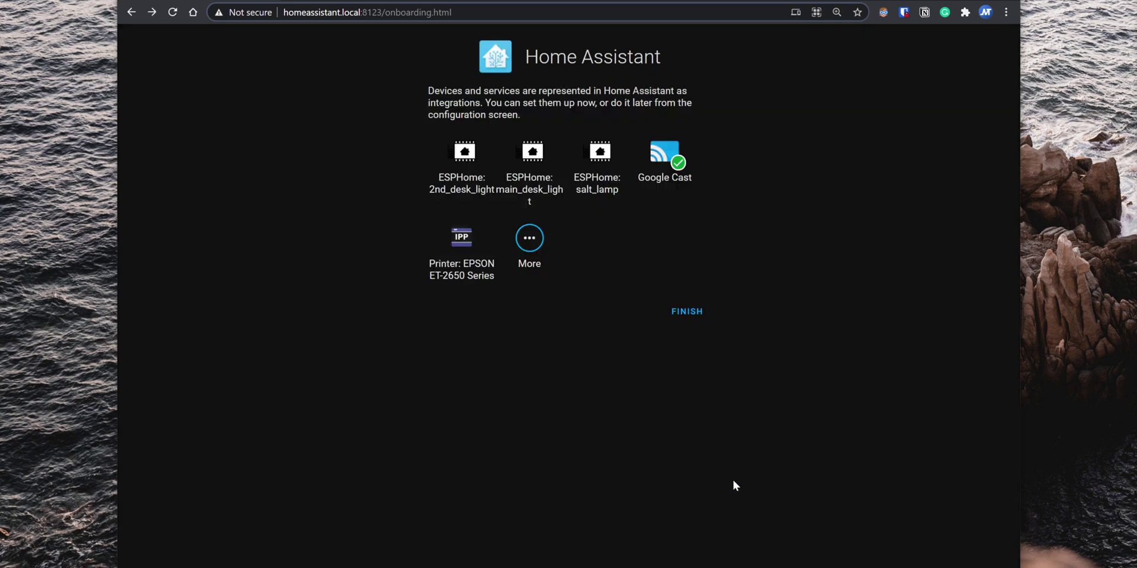
click(691, 314)
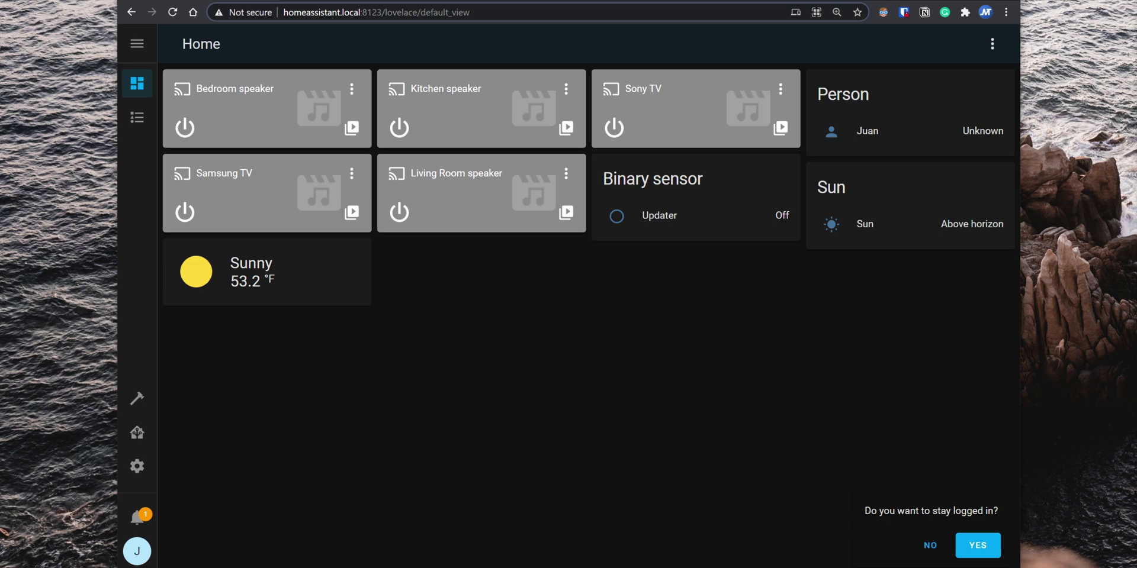
click(983, 546)
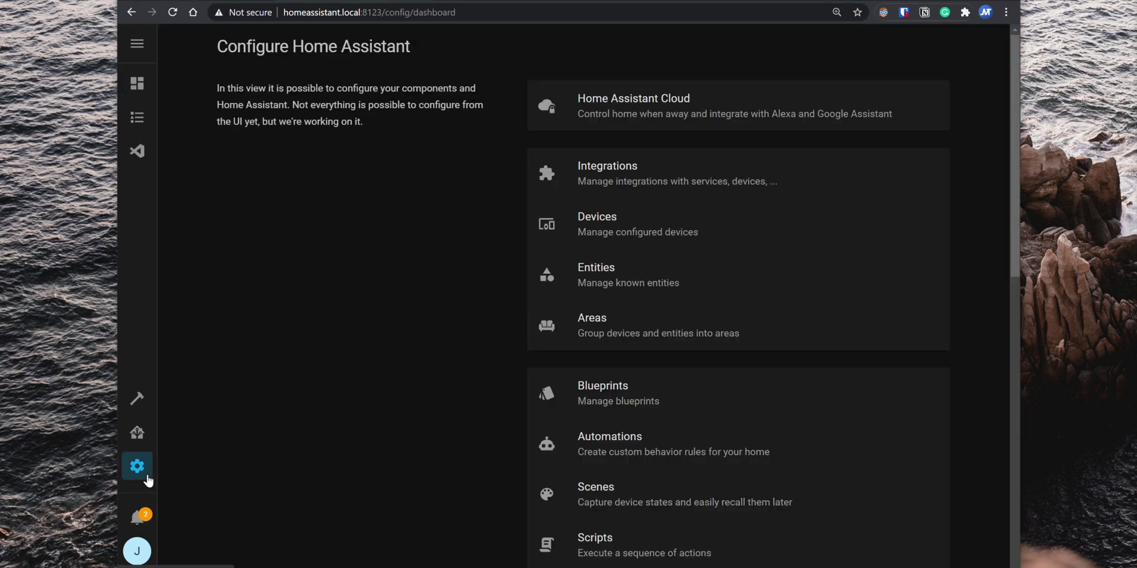
Step: View the configured integrations and start adding a new integration
click(691, 180)
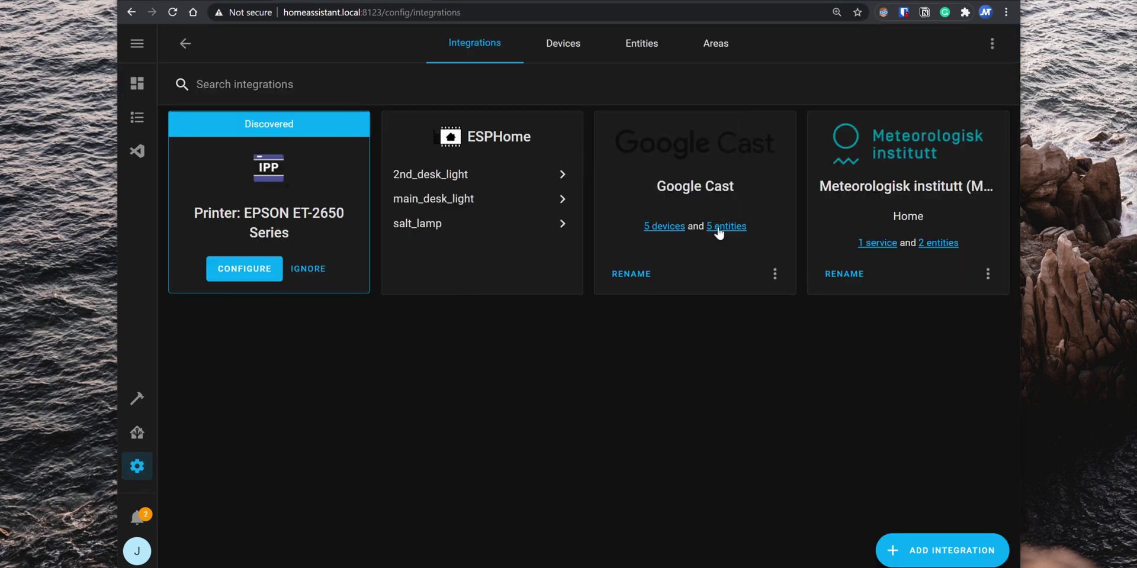
click(927, 561)
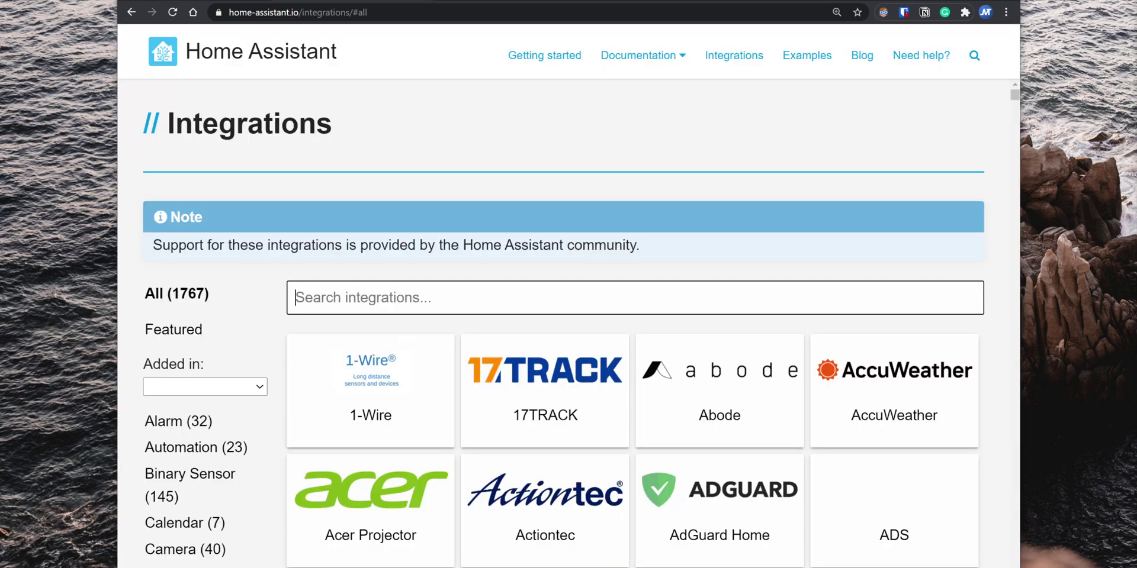
Step: Return to homeassistant.local:8123 and open the dashboard's options menu
key(ctrl+l)
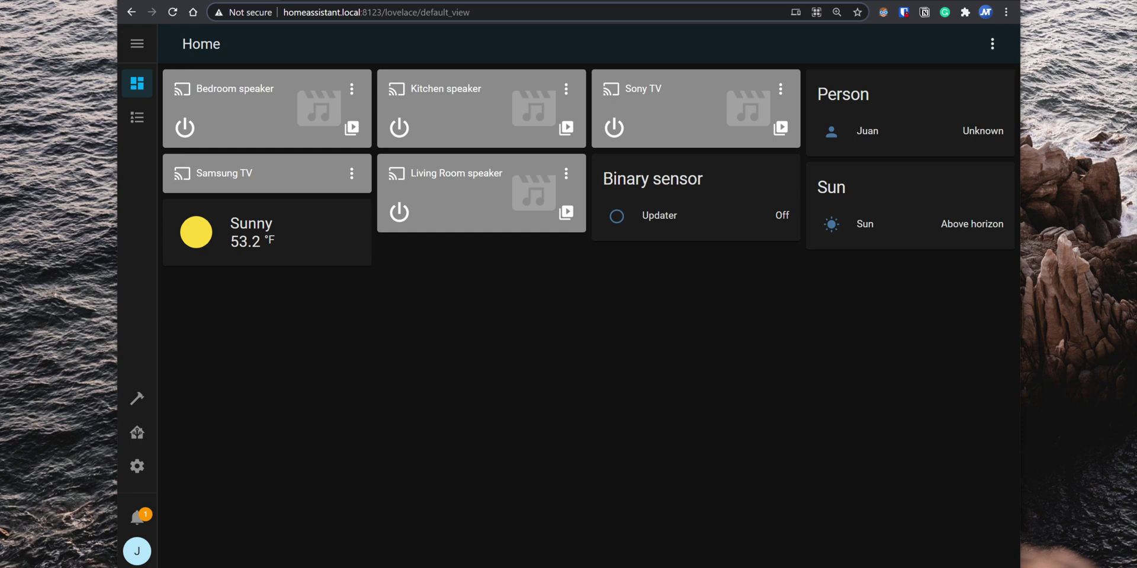
click(995, 51)
Step: Take control of the Lovelace UI with 'Start with an empty dashboard' enabled
click(986, 84)
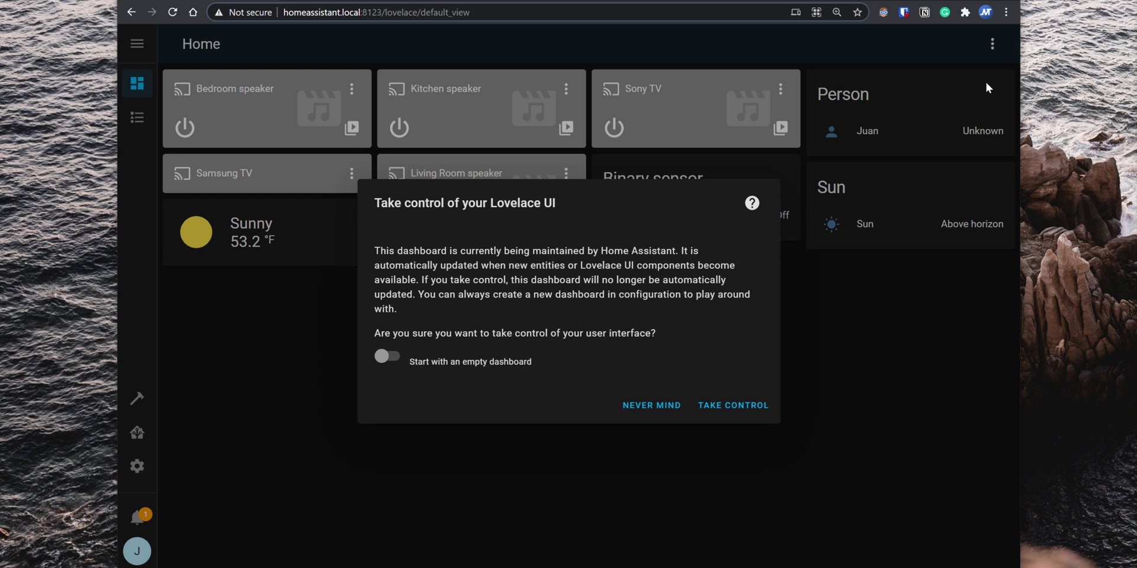
click(382, 359)
click(717, 408)
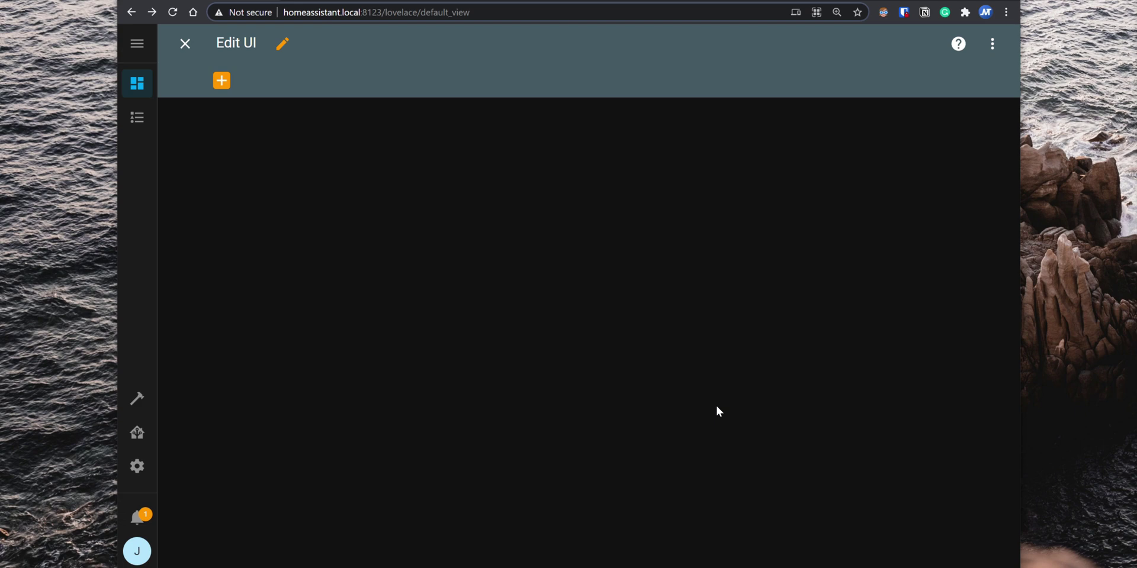
Step: Add a new dashboard view named 'Main' and browse its available cards
click(223, 85)
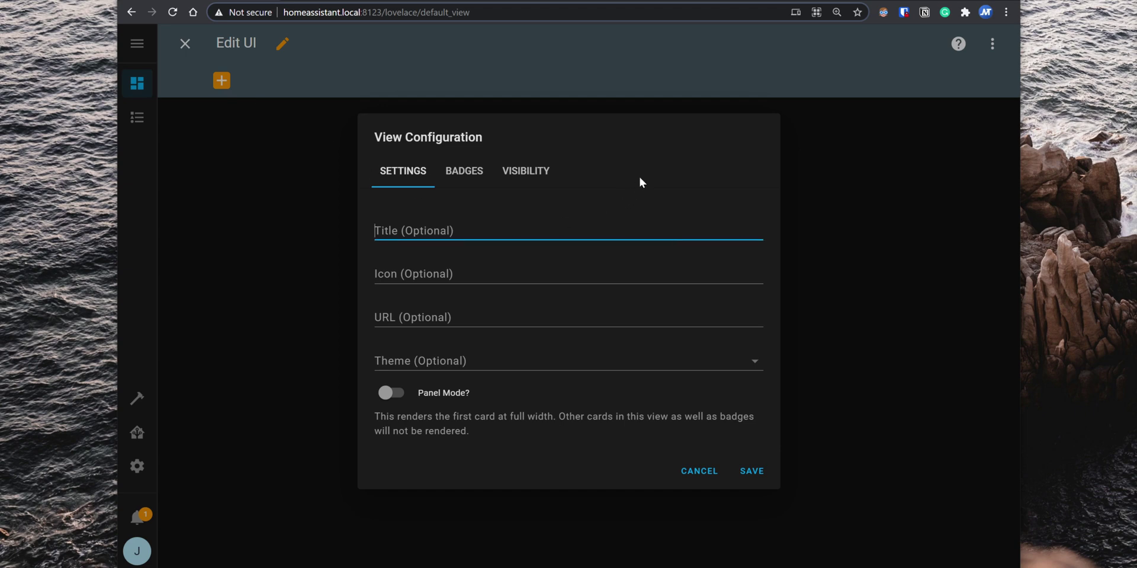
text(Main)
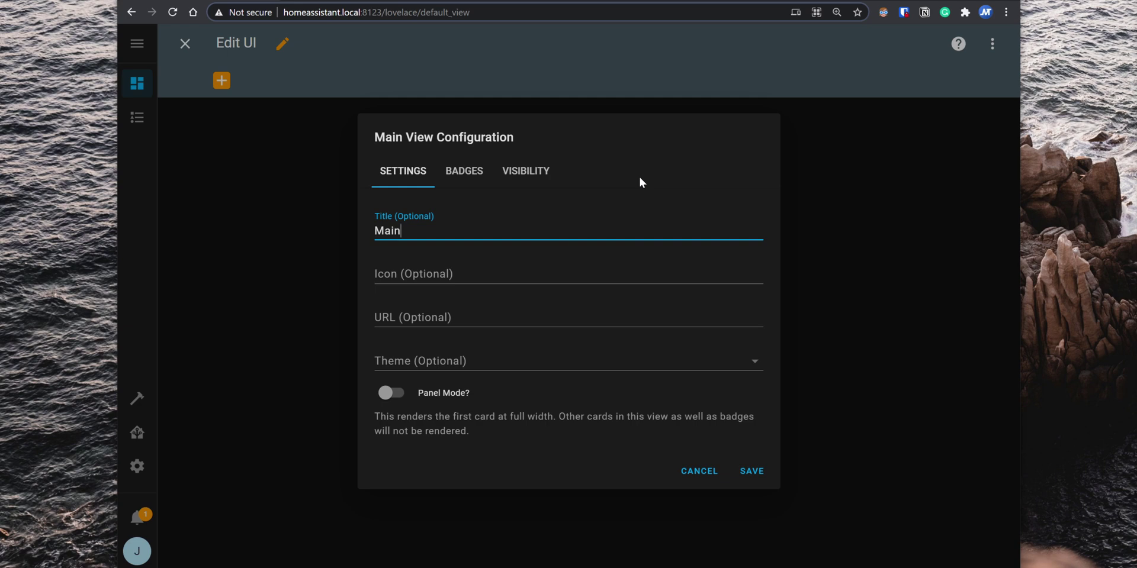
click(759, 474)
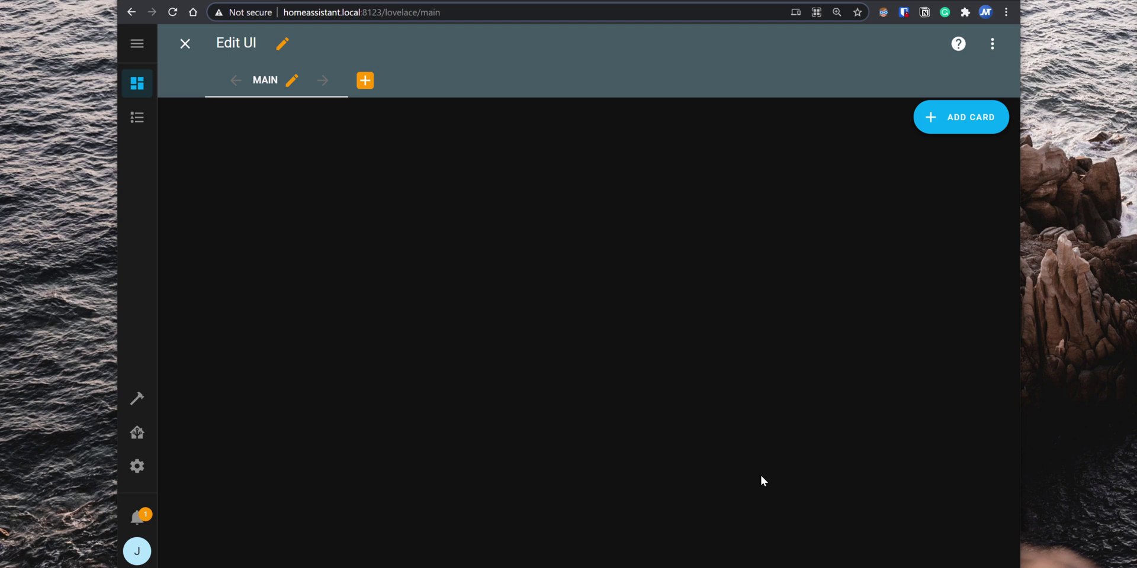
click(982, 129)
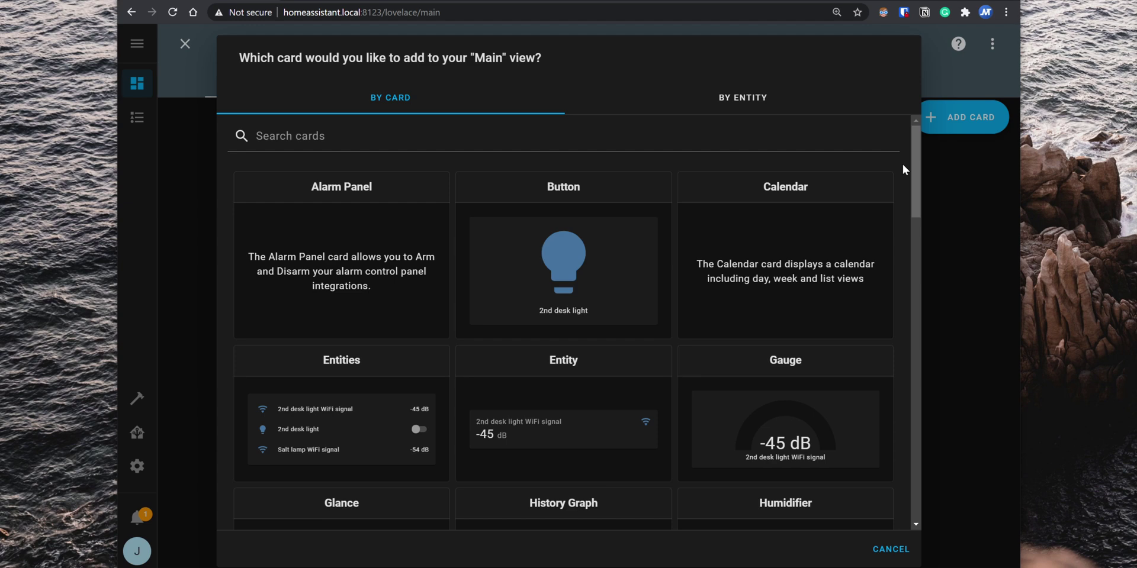
scroll(903, 165, down, 1)
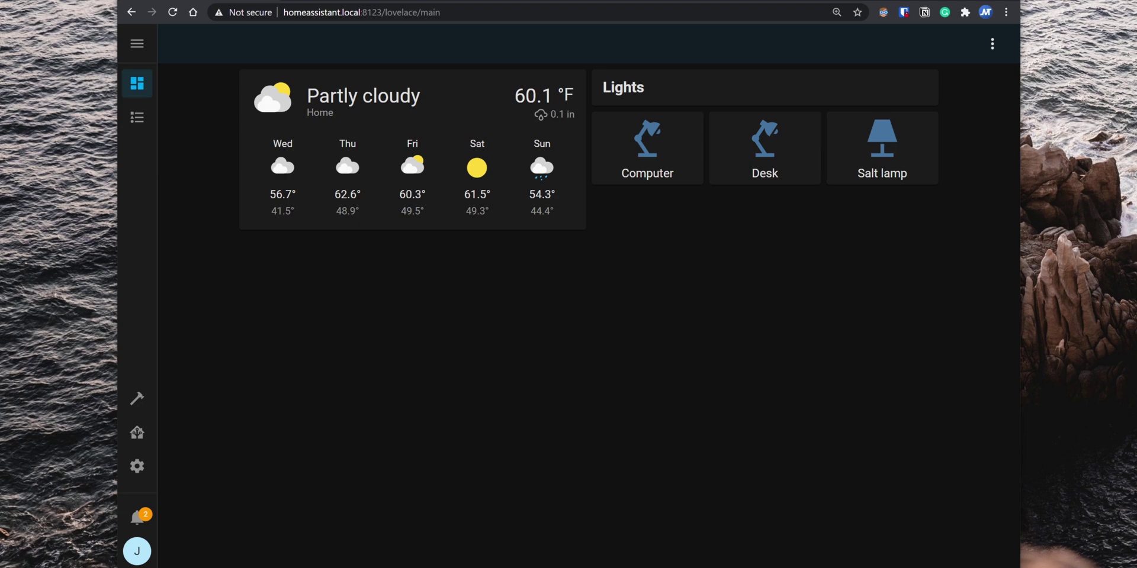
Step: Set the profile theme to Light, return to Overview, then go to the Supervisor page
click(137, 551)
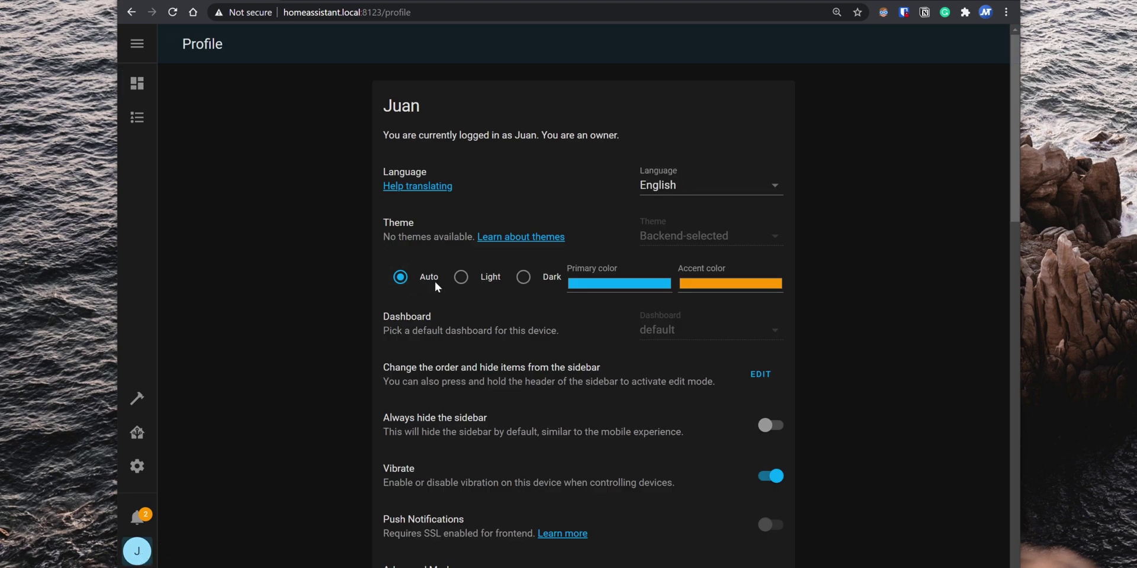
click(461, 278)
click(524, 278)
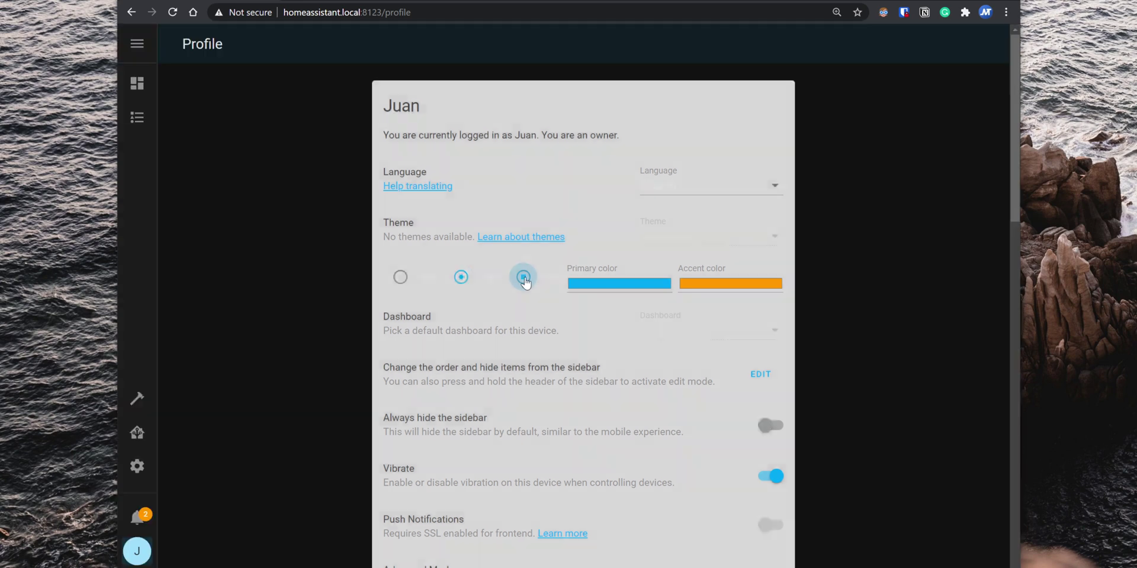
click(461, 278)
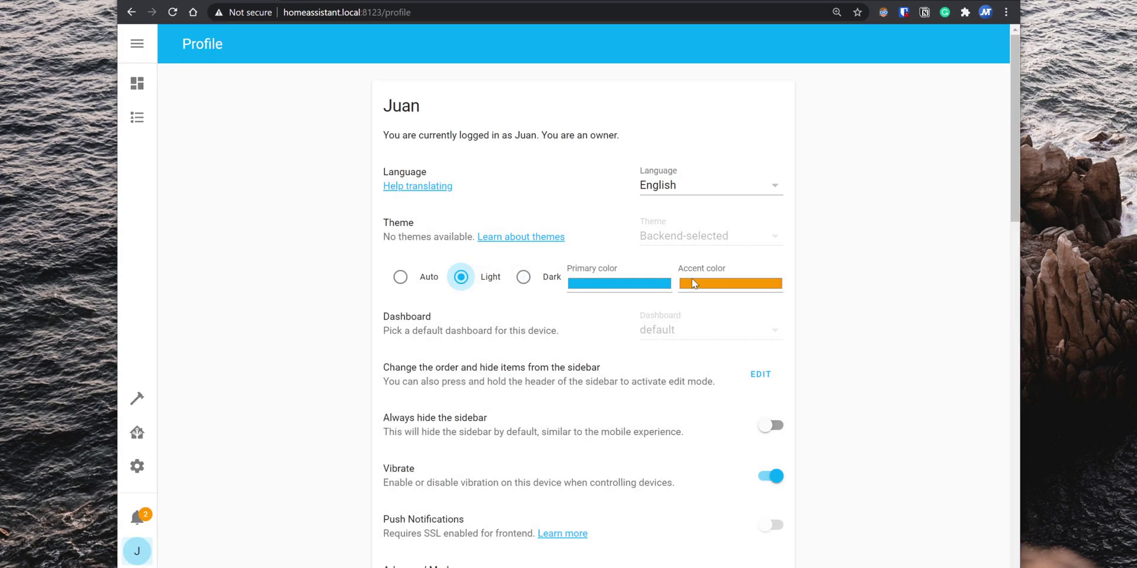
click(136, 83)
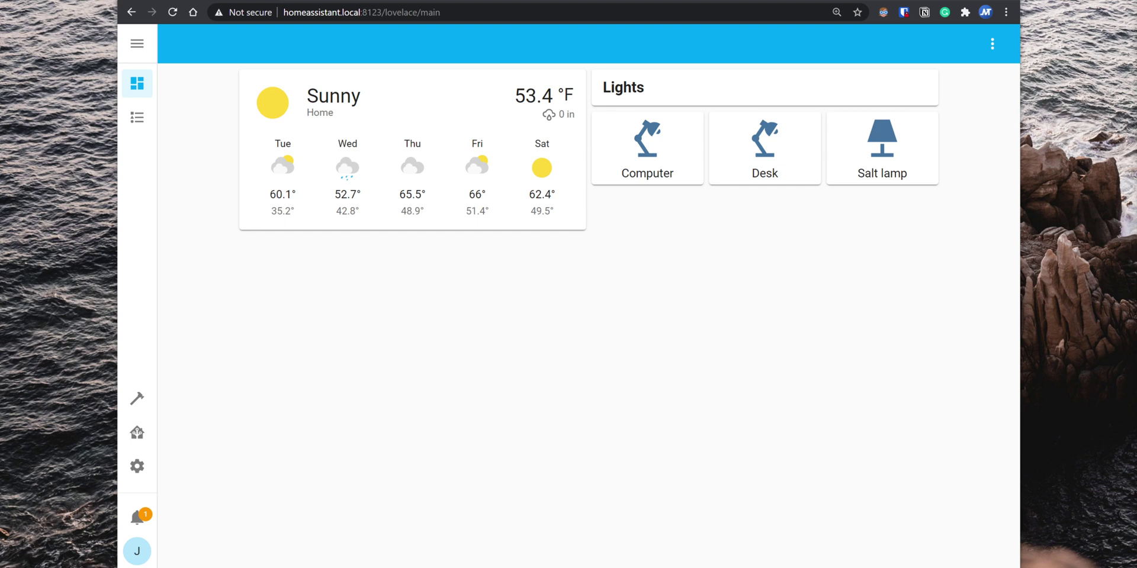
click(147, 441)
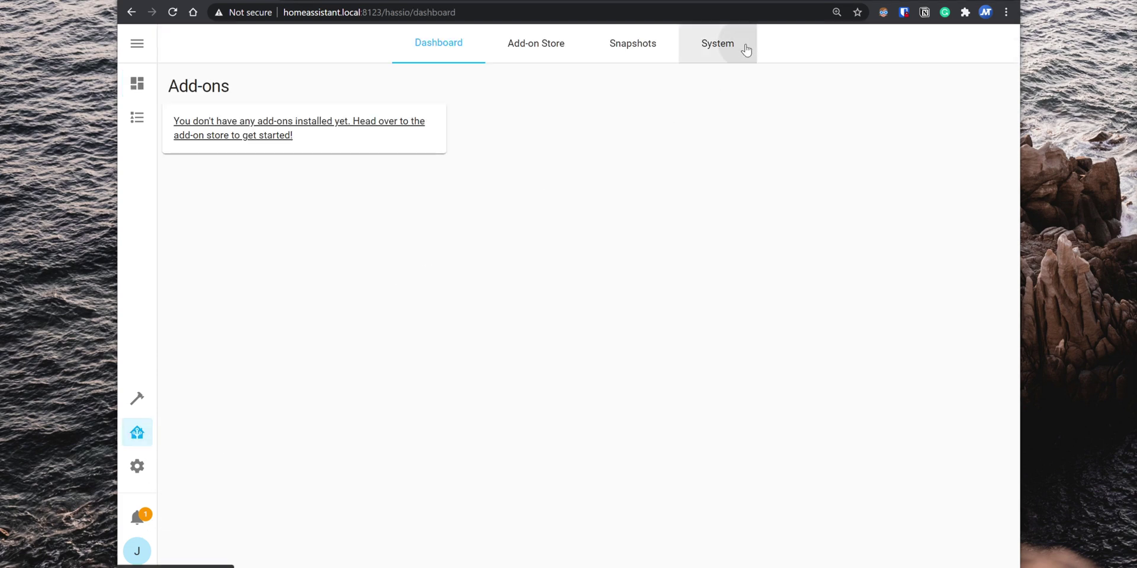
Step: Switch the host's IPv4 to static 192.168.1.64/24 with gateway 192.168.1.1 and save
click(745, 48)
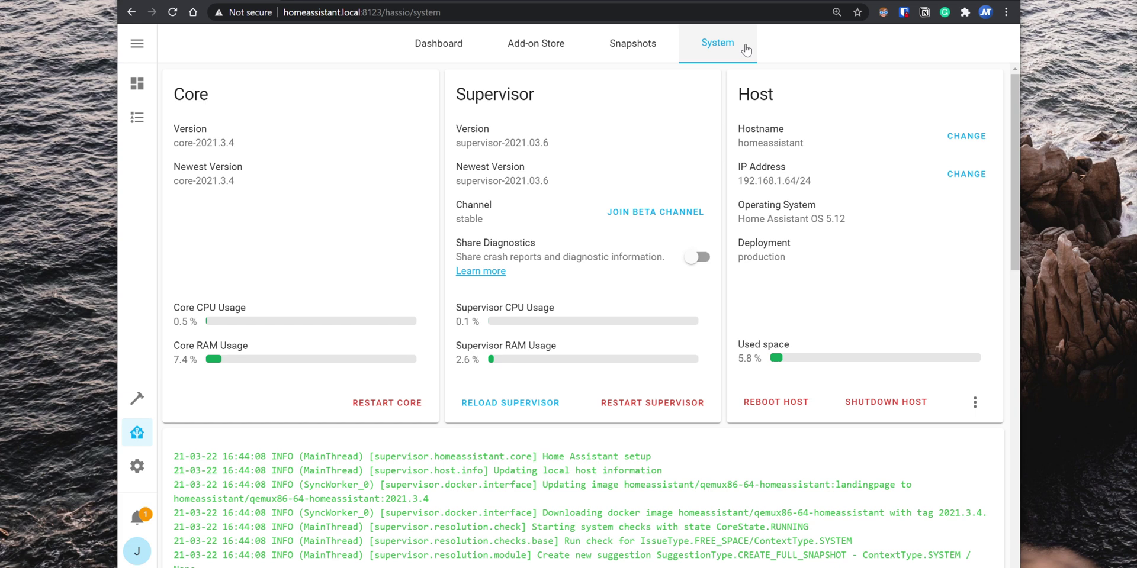
click(955, 175)
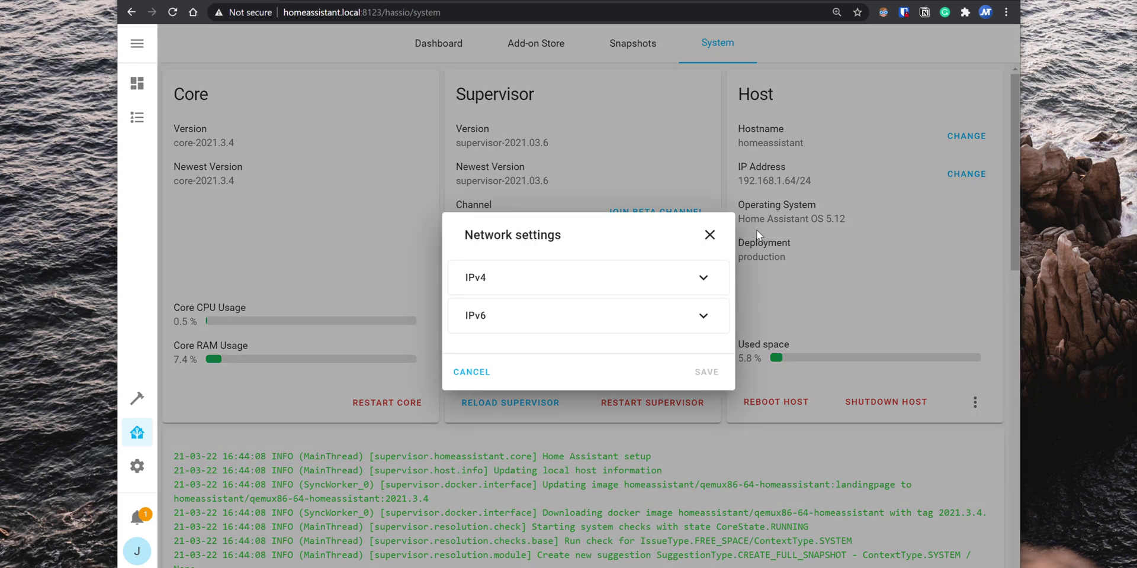
click(667, 278)
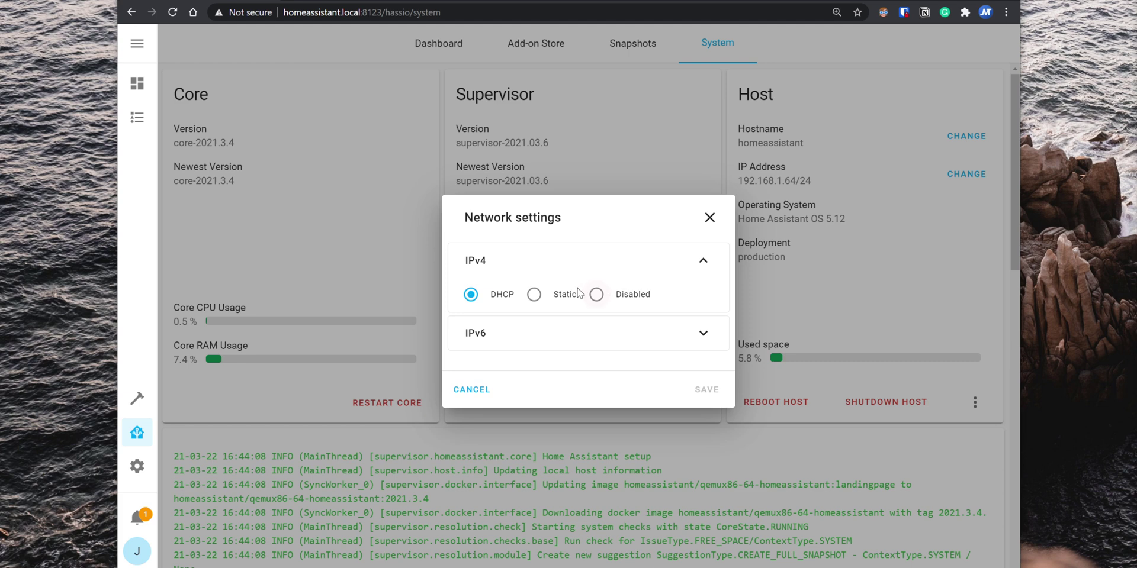
click(534, 295)
double_click(528, 261)
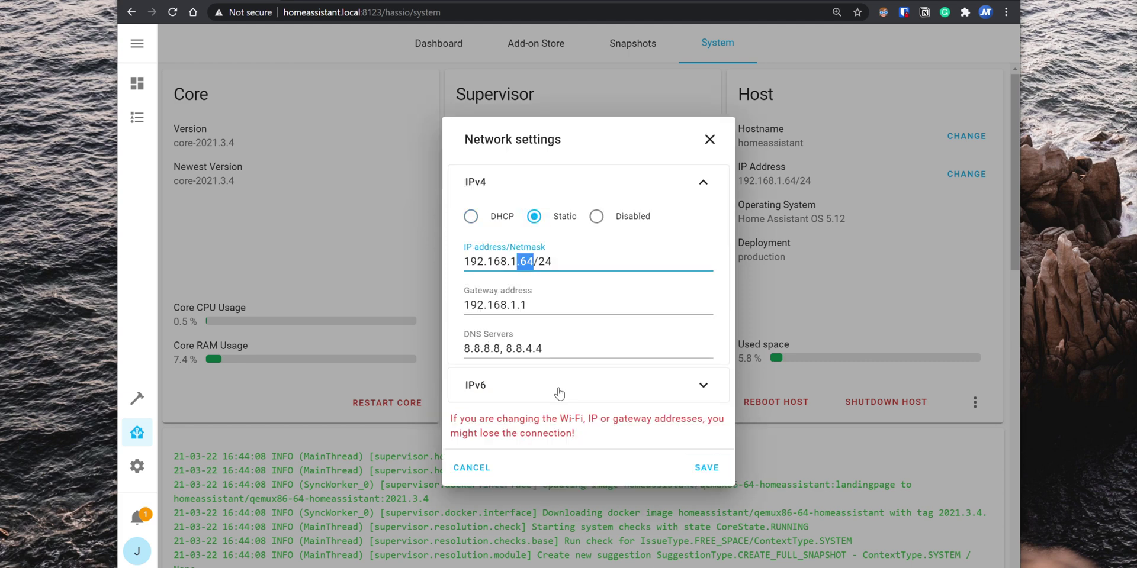
click(706, 467)
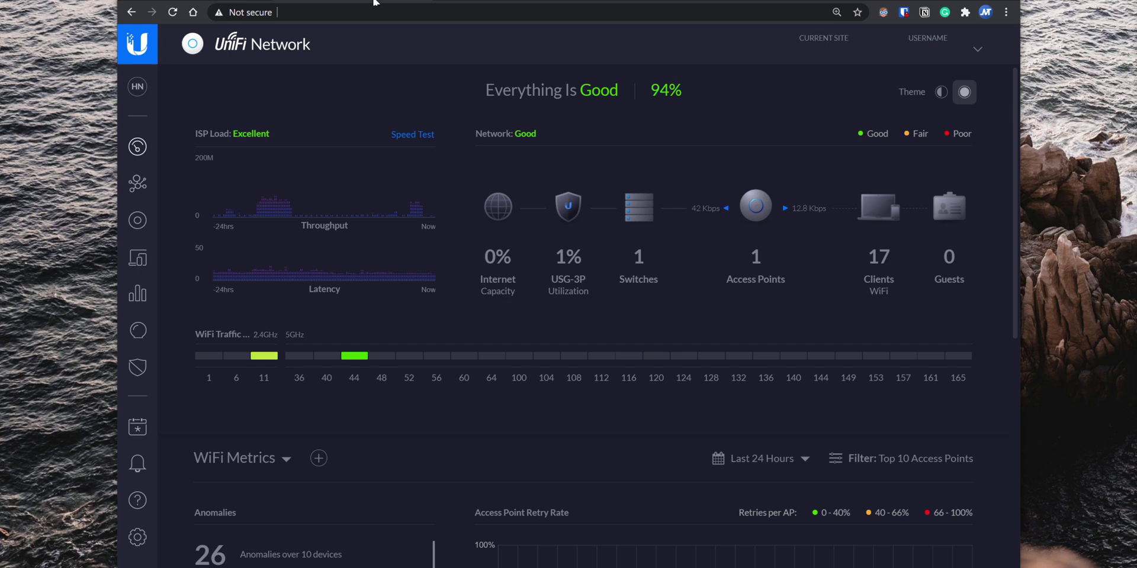
Step: Add UniFi port-forward rules sending TCP ports 80 and 443 to 192.168.1.64
click(139, 540)
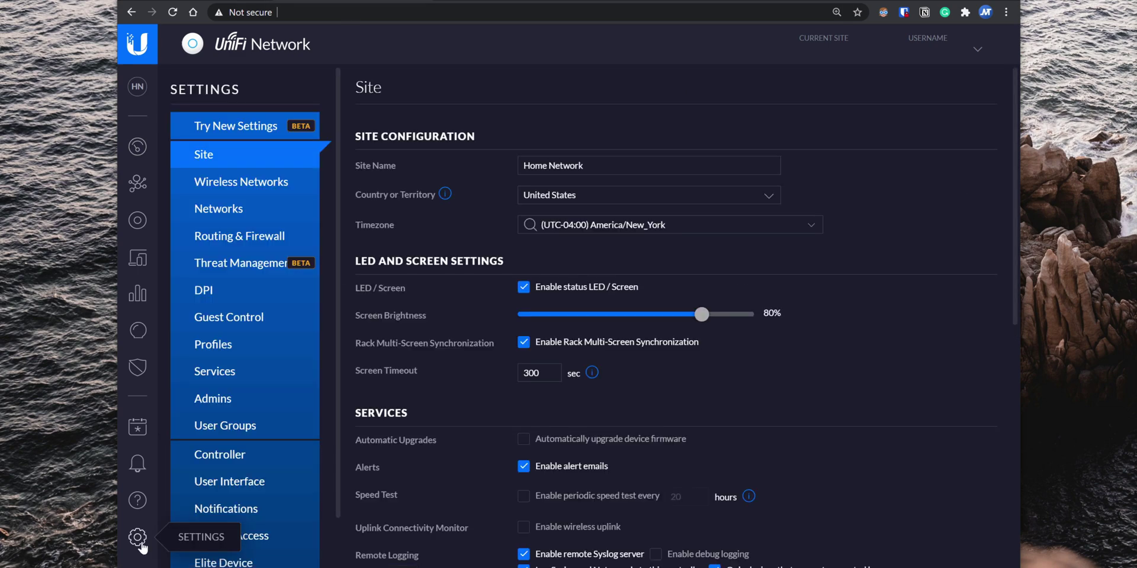
click(231, 242)
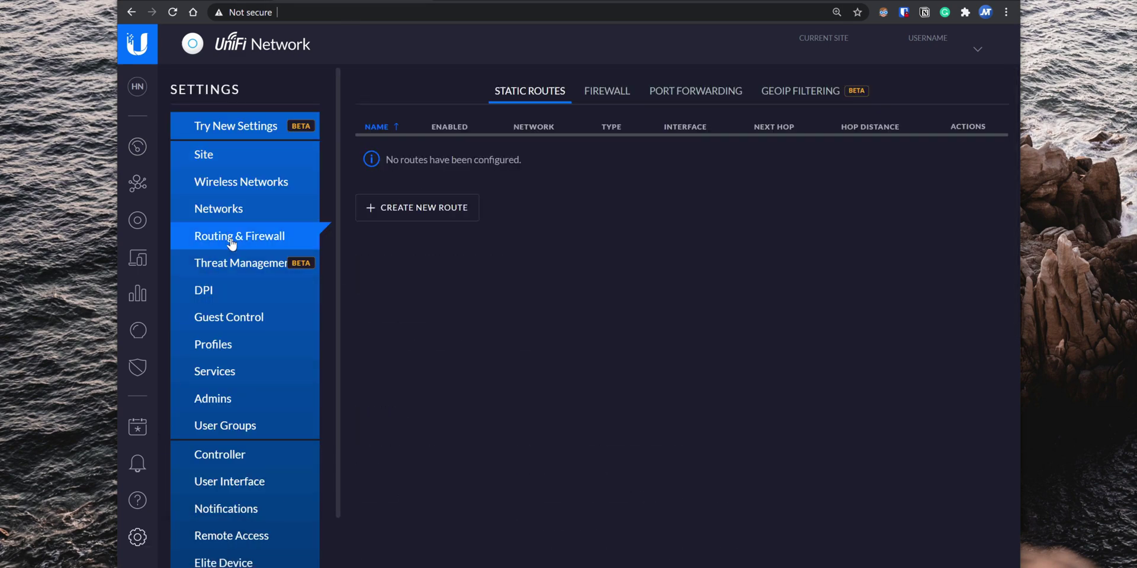
click(654, 95)
click(497, 206)
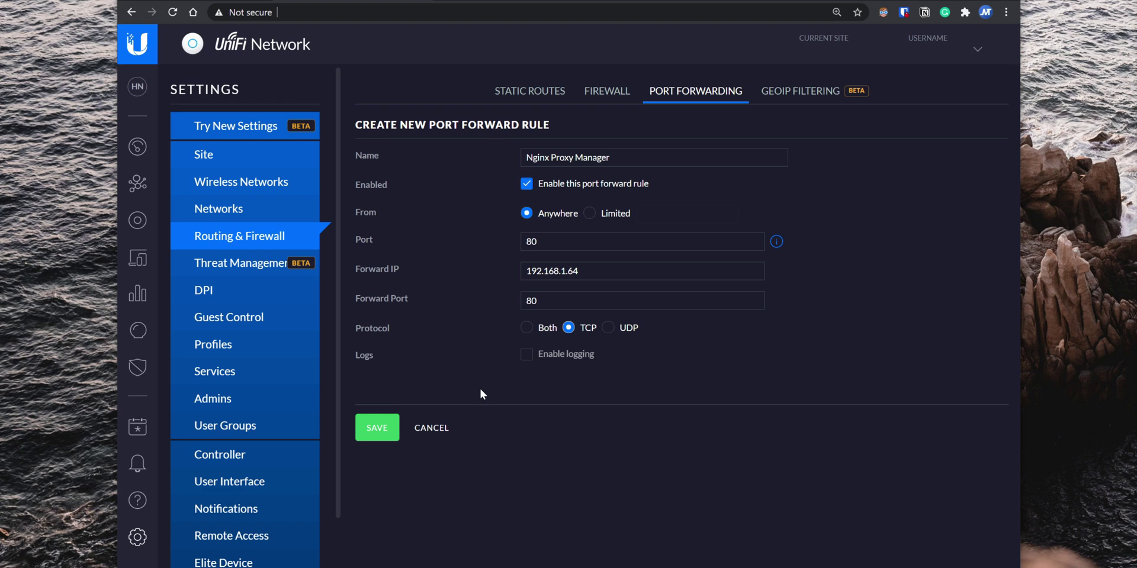
click(377, 428)
click(463, 226)
click(373, 434)
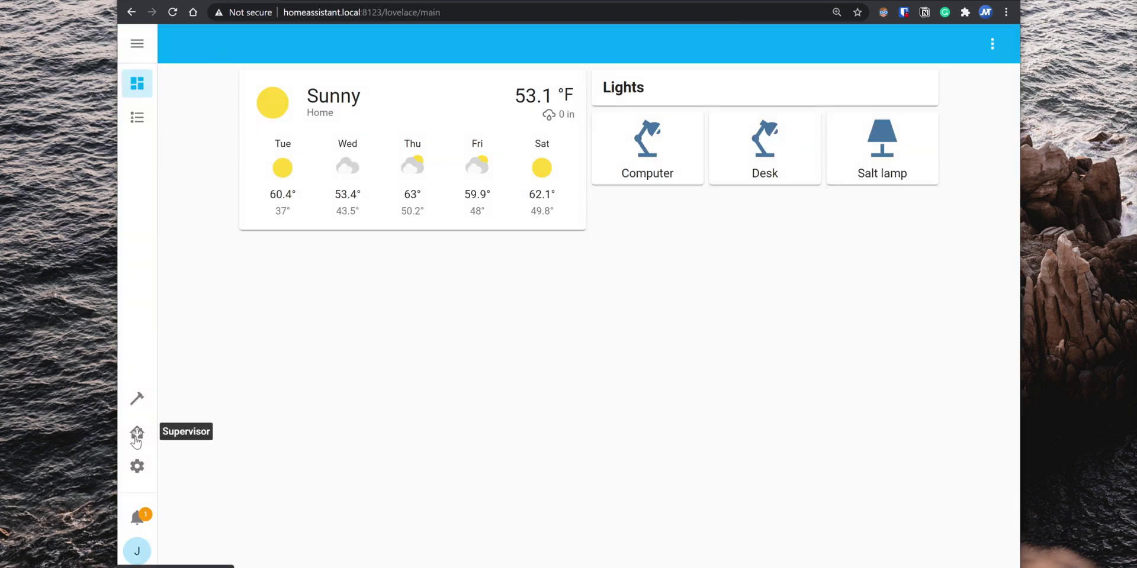
Step: Install the MariaDB add-on from the Supervisor Add-on Store
click(137, 438)
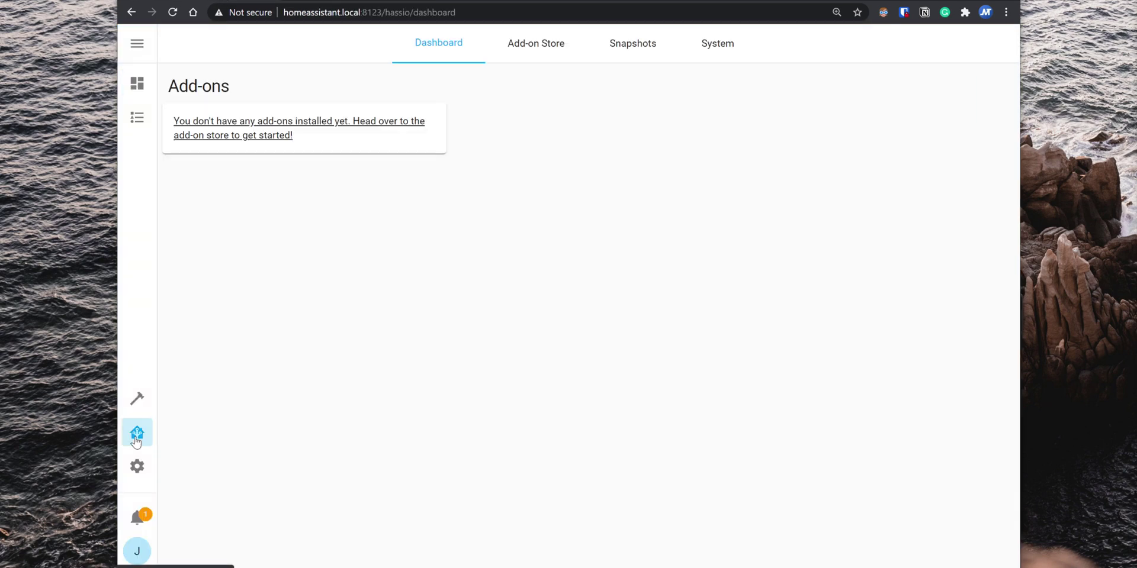
click(555, 50)
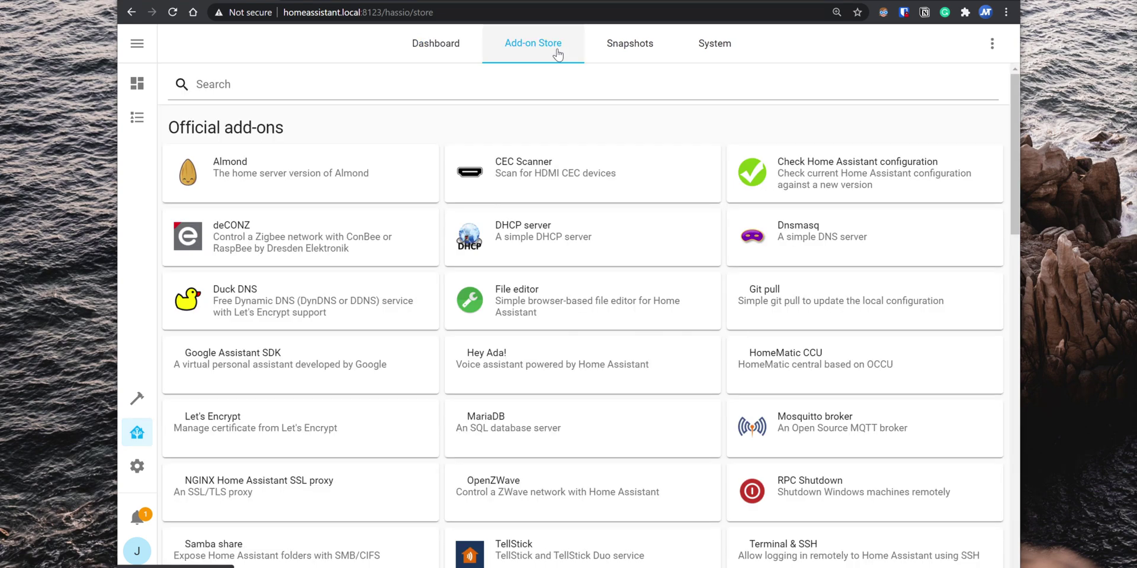
click(612, 425)
click(284, 314)
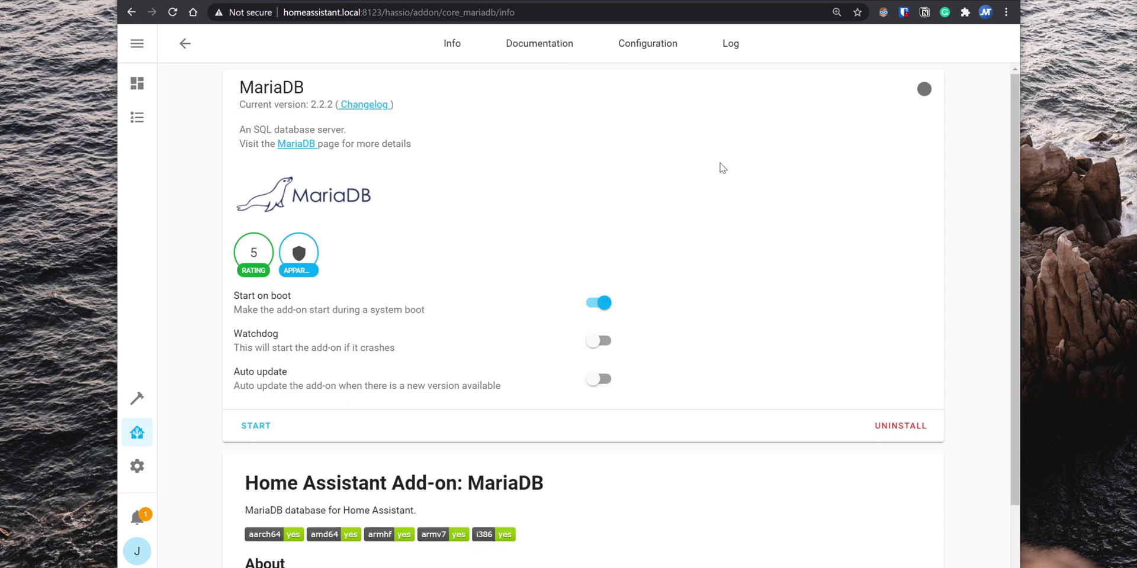
Step: Replace MariaDB's login and rights usernames with a custom user, save, and start the add-on
click(645, 50)
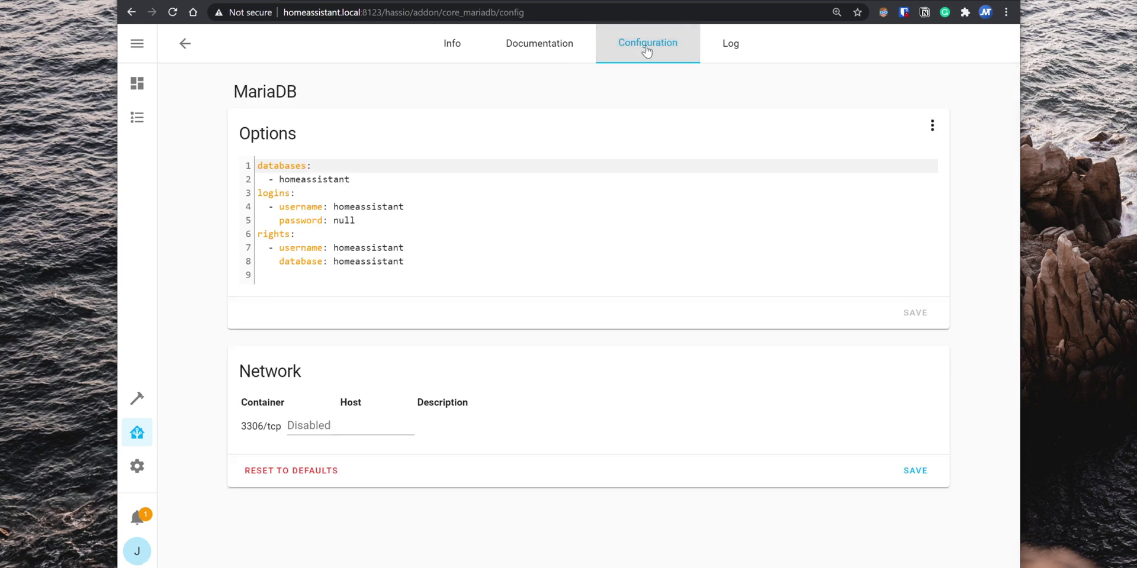
double_click(368, 207)
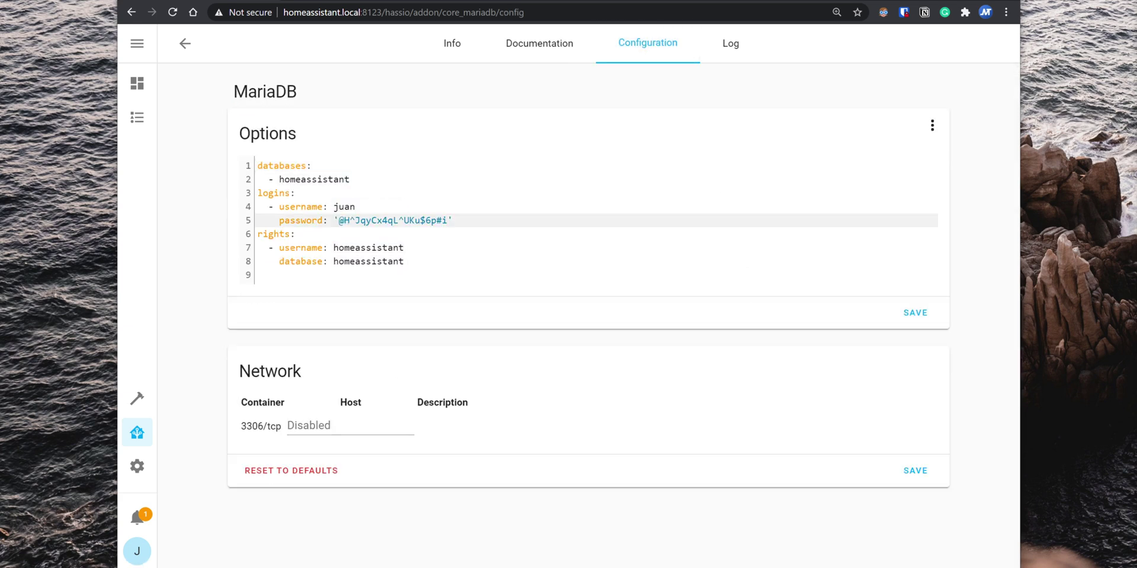
double_click(368, 248)
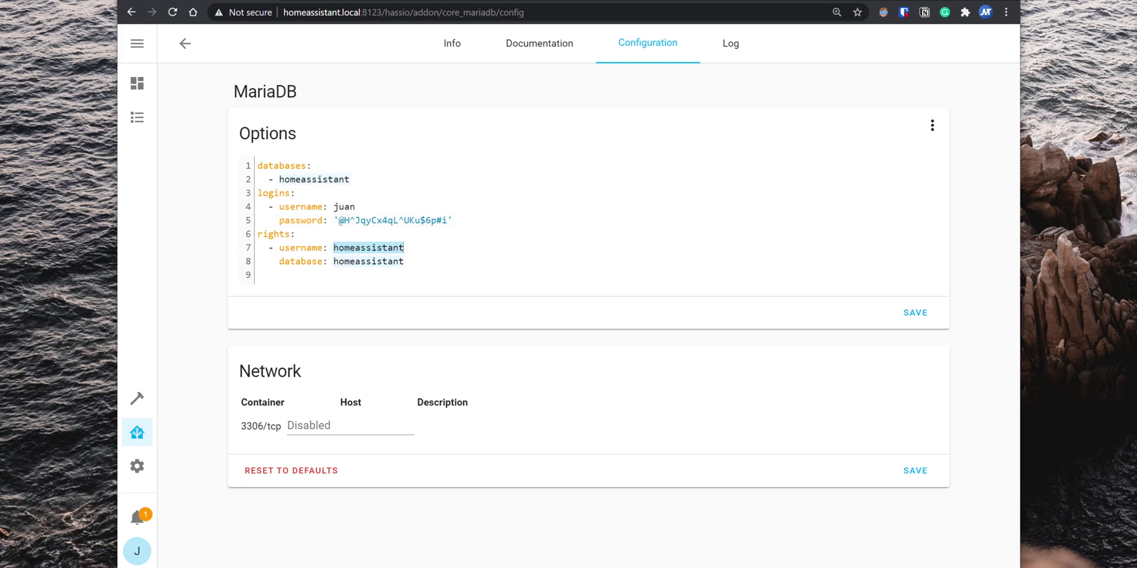
text(juan)
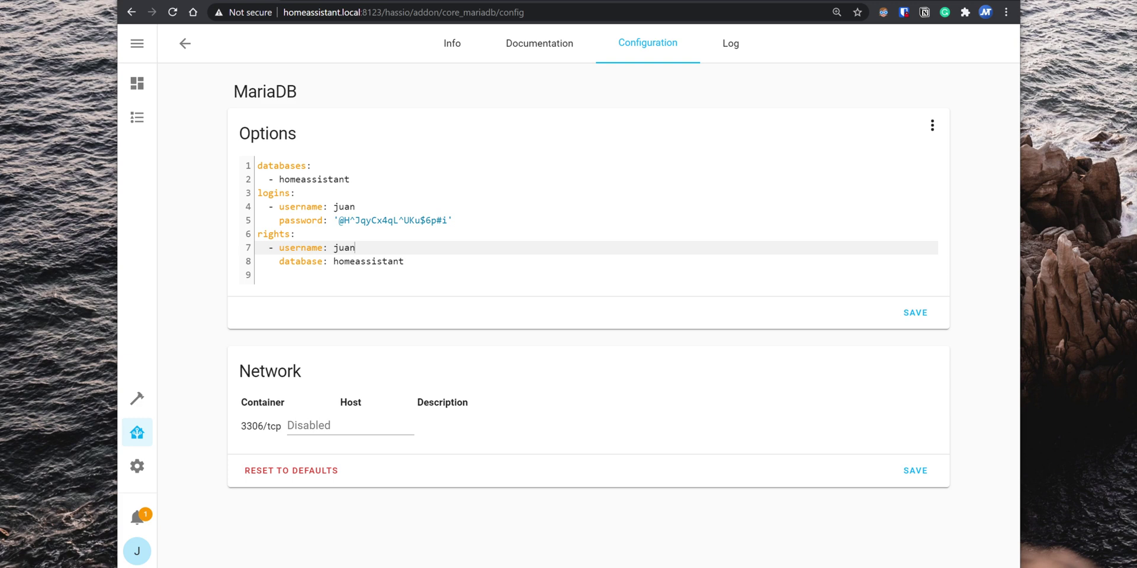
click(915, 313)
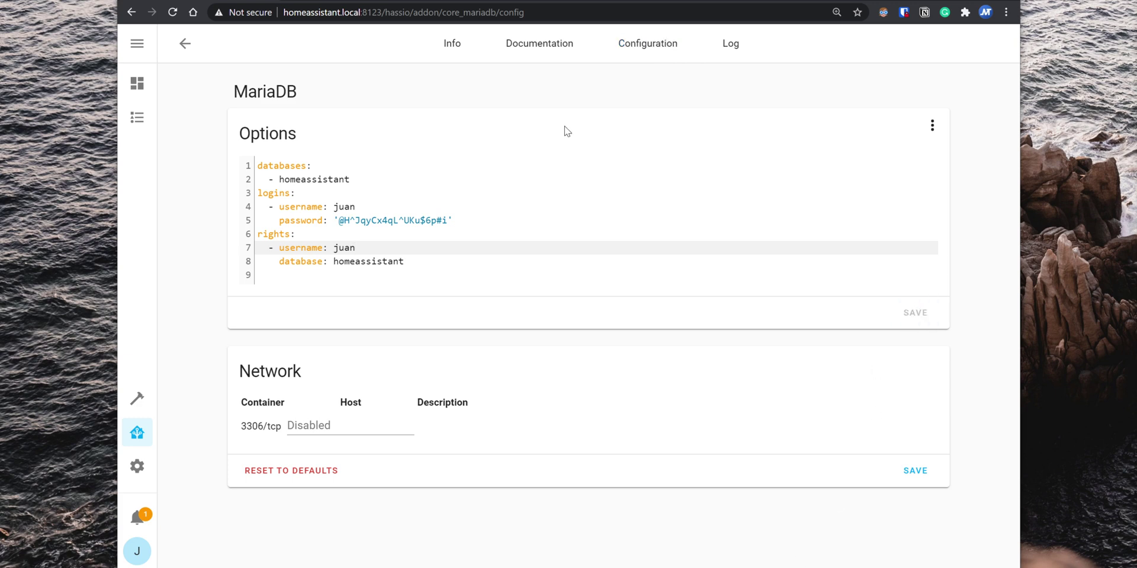
click(453, 43)
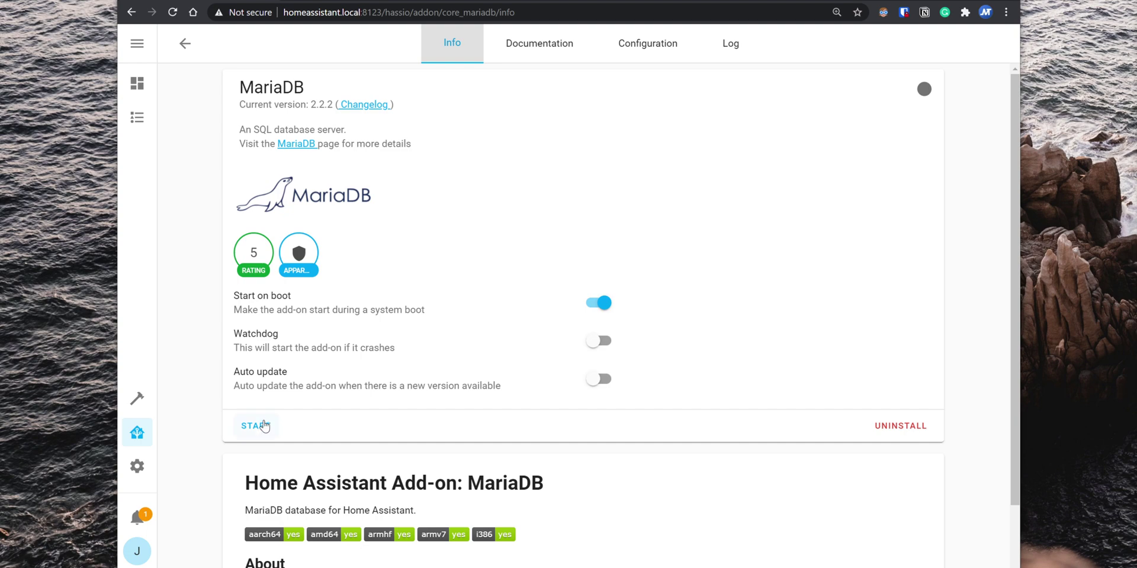
click(264, 427)
Step: Install and start the Nginx Proxy Manager add-on from the Add-on Store
click(185, 45)
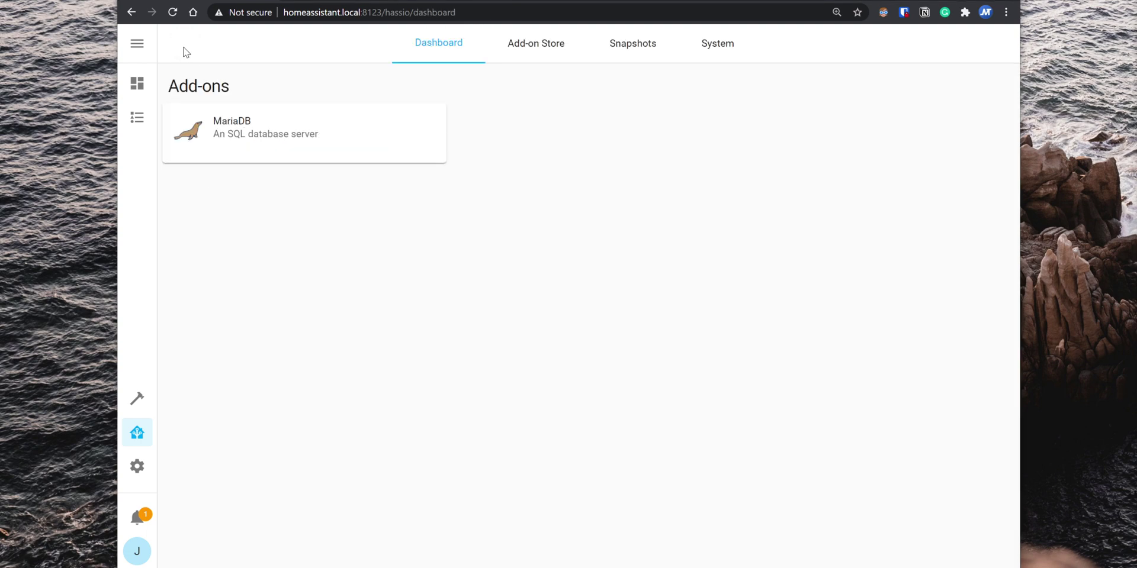
click(543, 59)
scroll(574, 197, down, 14)
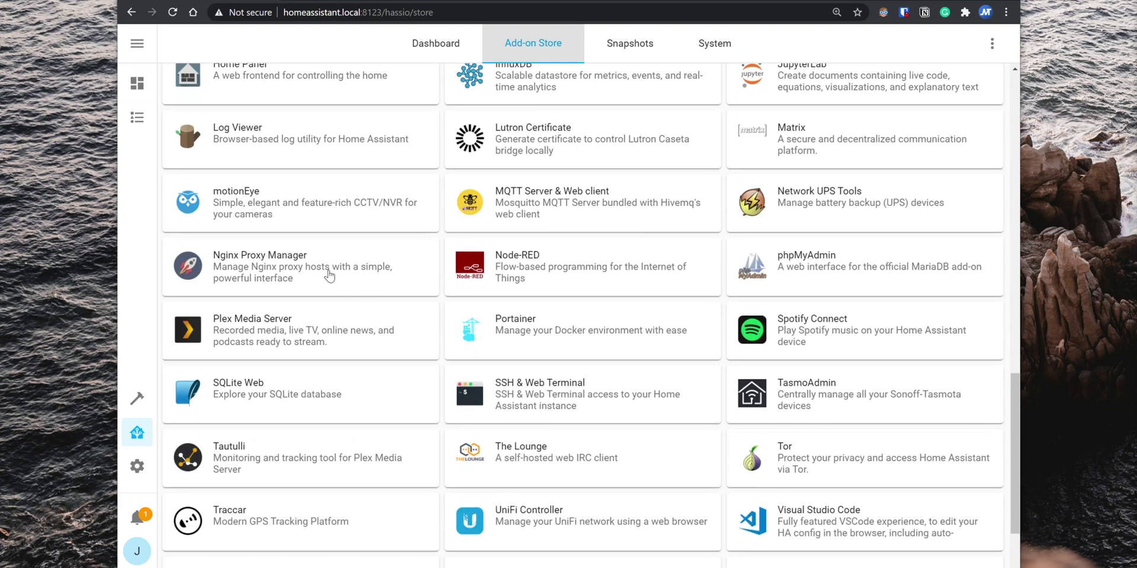
click(315, 270)
click(261, 300)
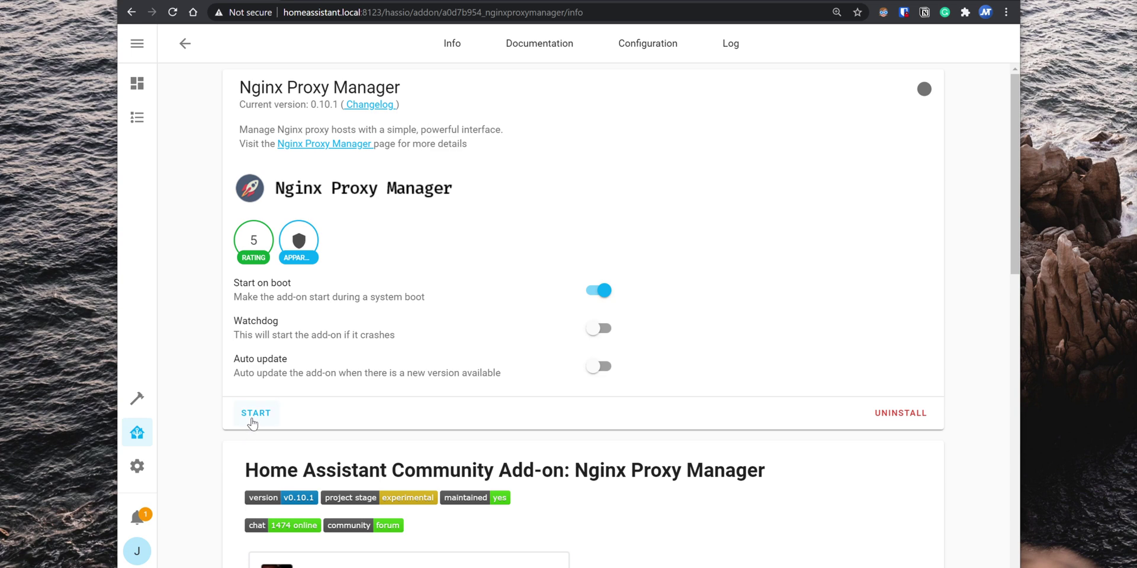
click(254, 418)
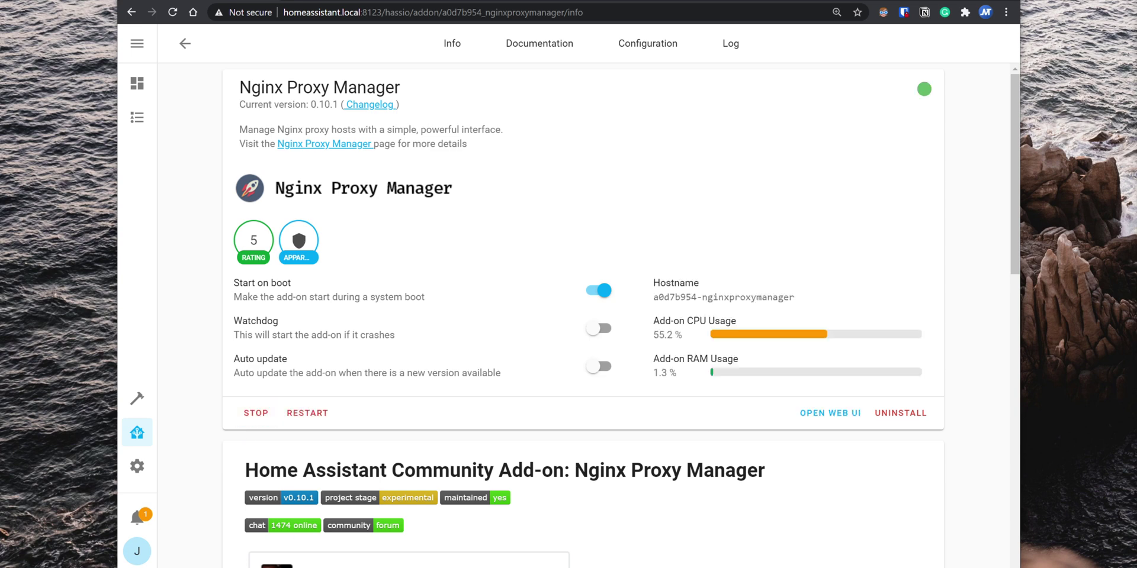
Step: Sign in to Nginx Proxy Manager with the default admin e-mail and password, then save a new password
click(828, 414)
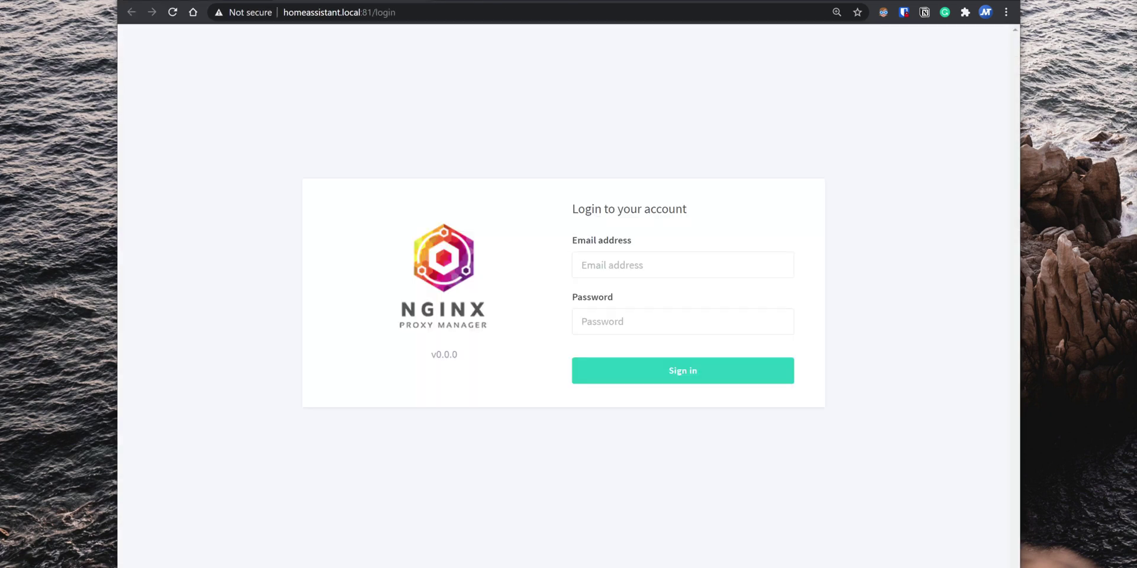
click(659, 256)
text(admin@example.com)
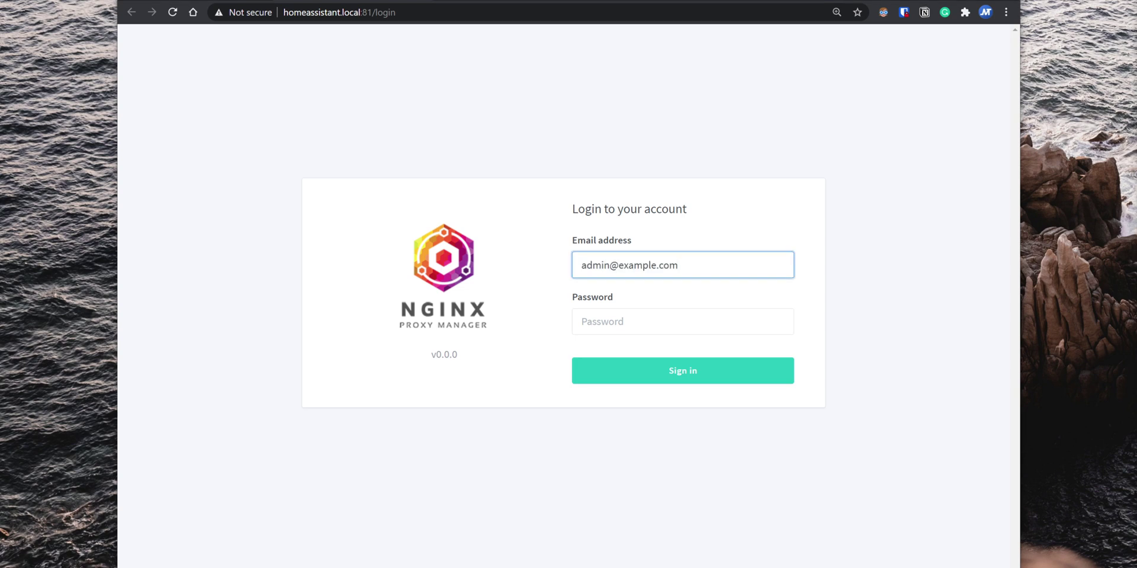
key(Tab)
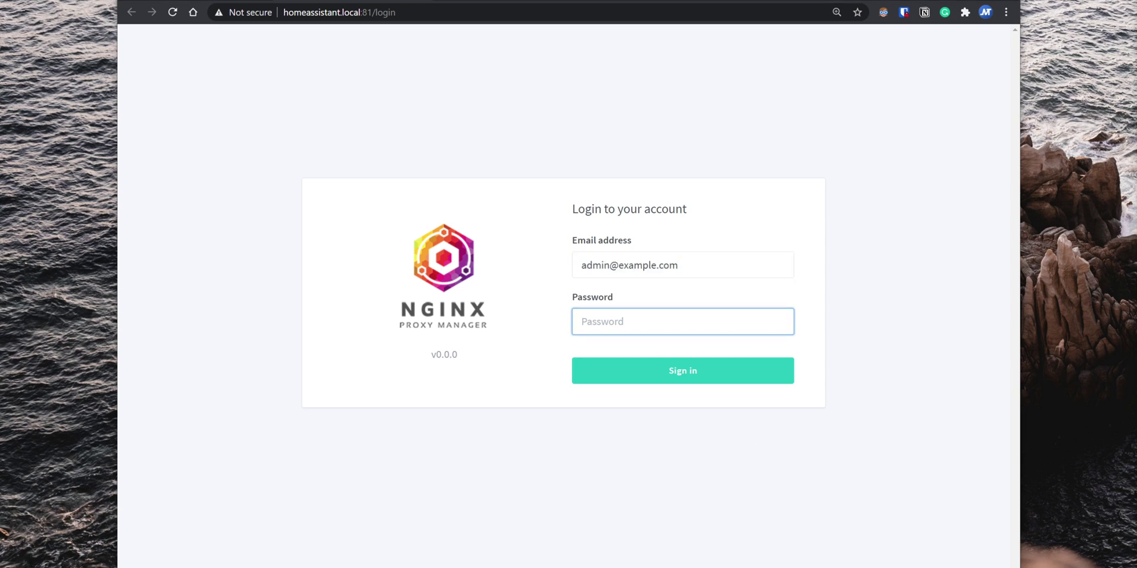
text(changeme)
click(674, 370)
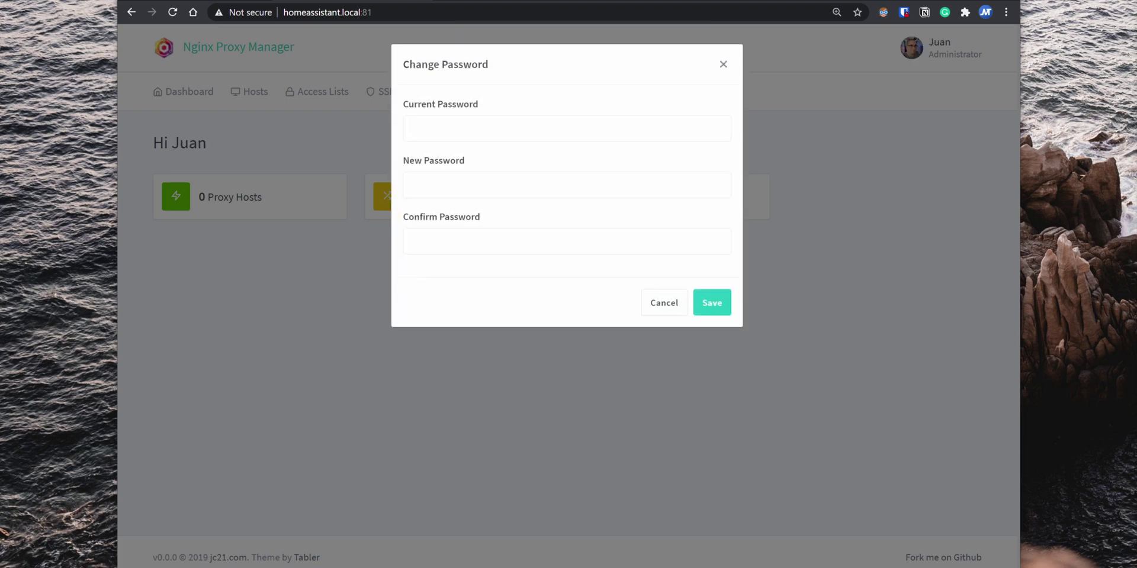
click(704, 315)
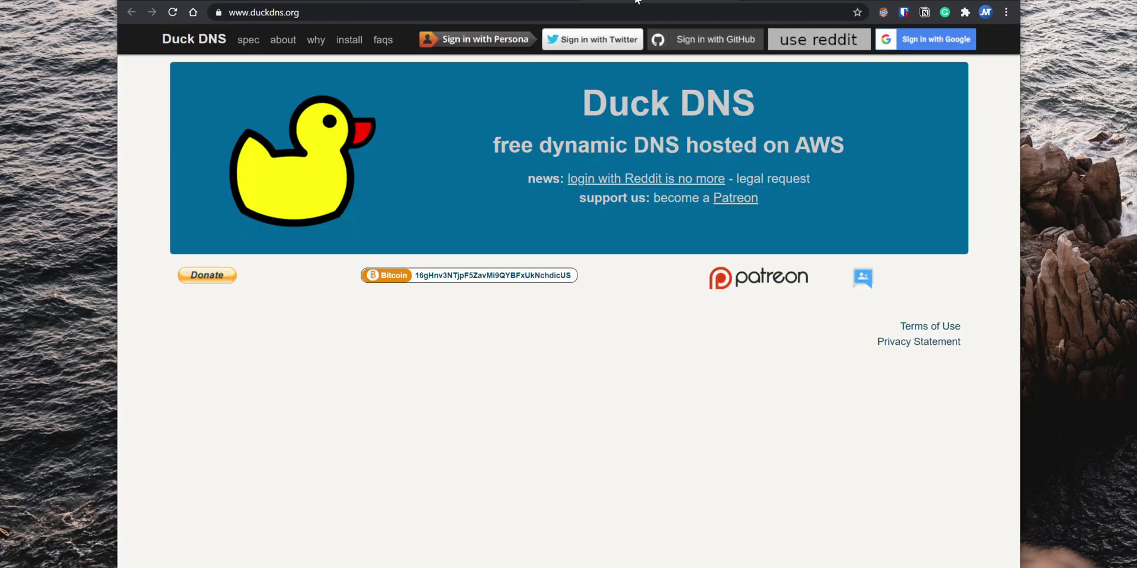
Step: Sign in to Duck DNS with Google and add the subdomain.duckdns.org domain
click(637, 12)
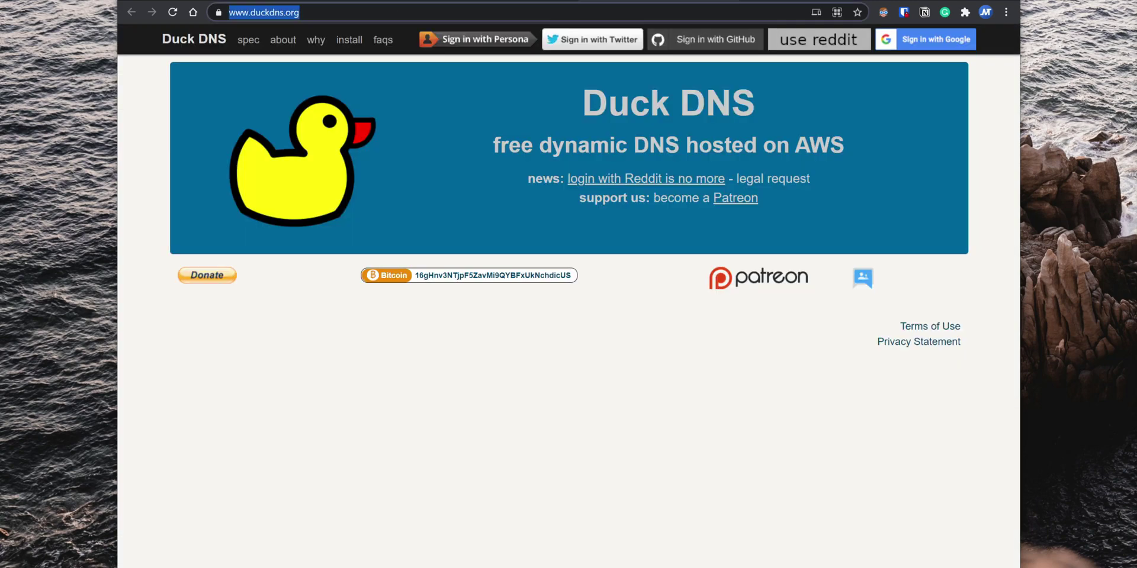
click(928, 44)
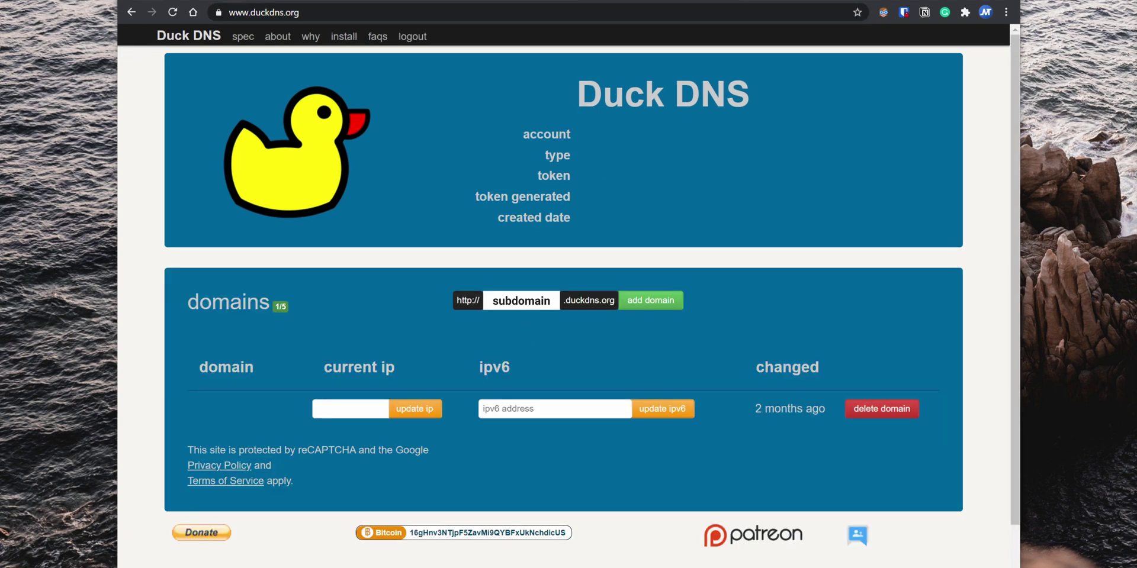
click(656, 309)
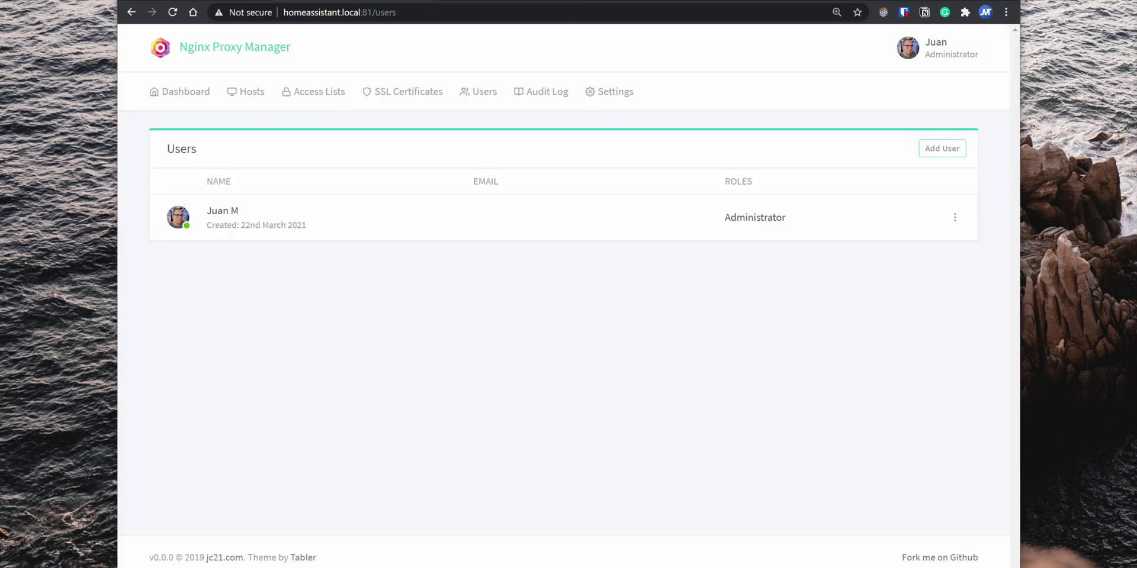
Step: Create a proxy host for the duckdns.org subdomain forwarding to 192.168.1.64:8123 with websockets enabled
click(242, 103)
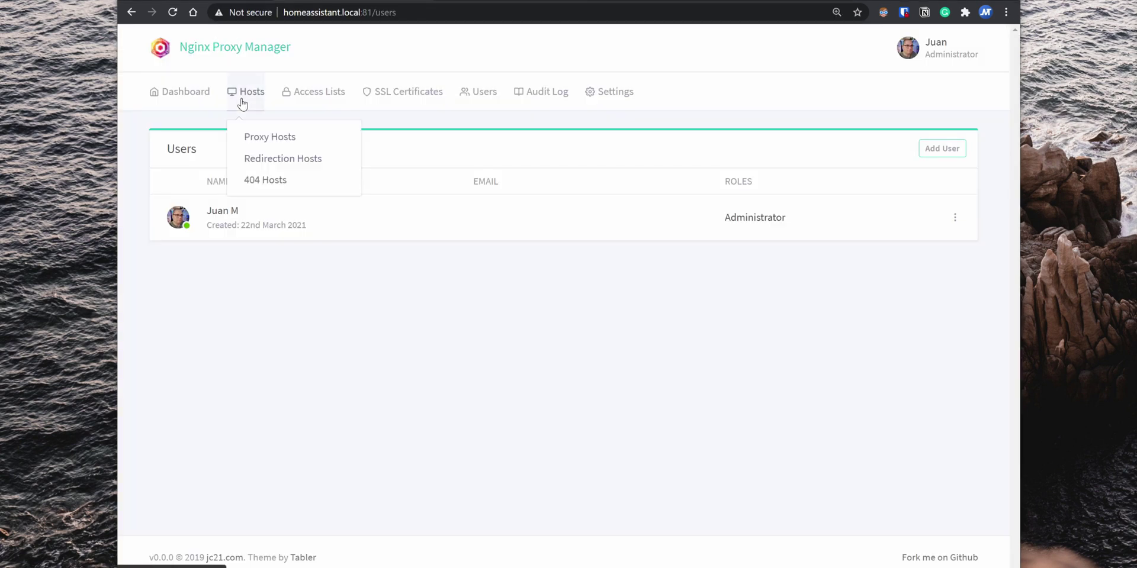
click(258, 138)
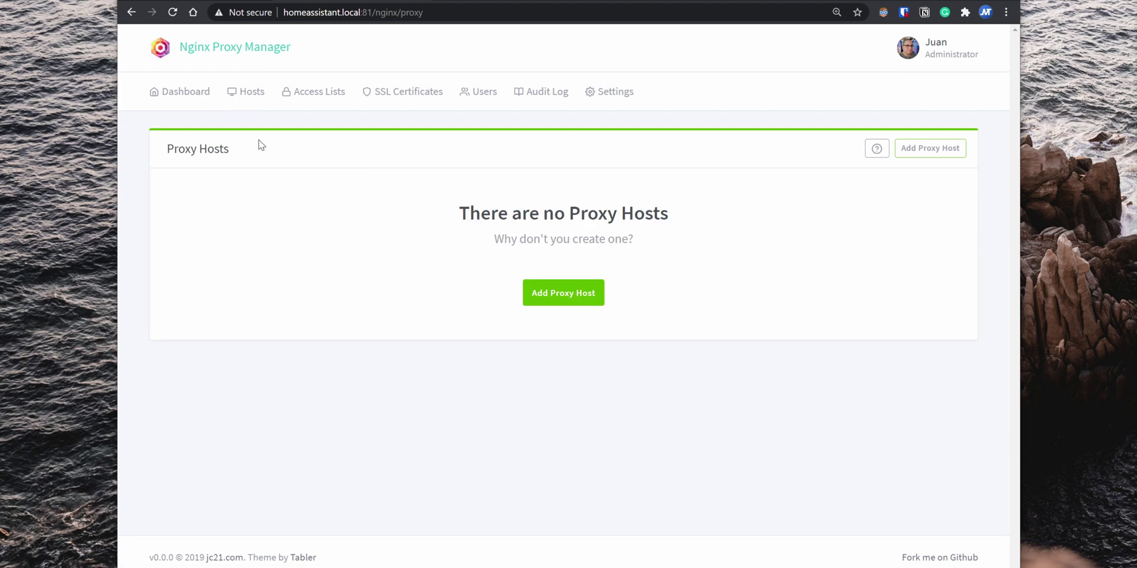
click(589, 295)
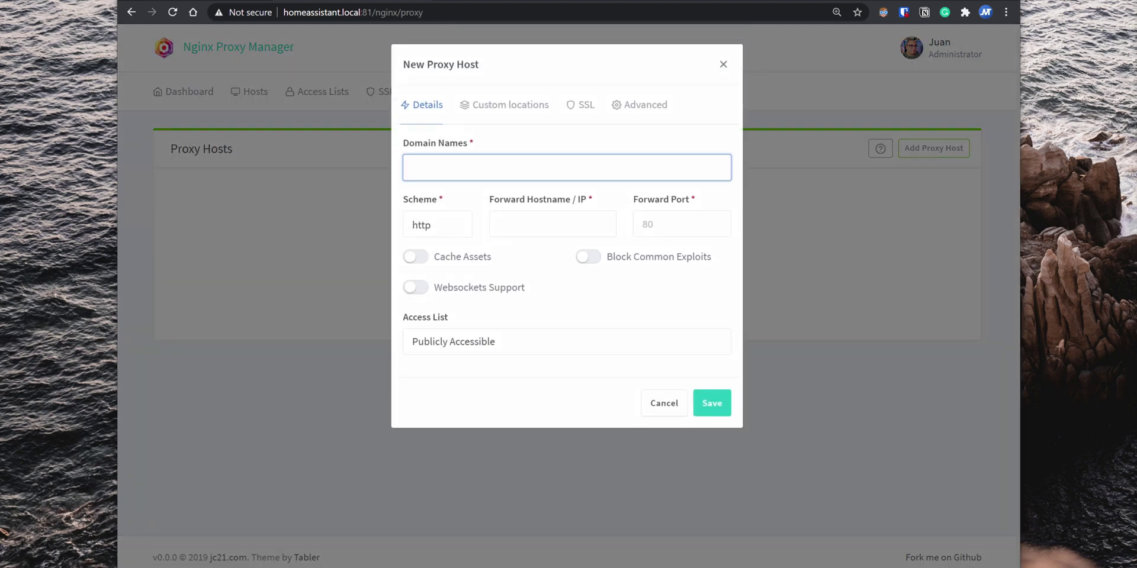
key(ctrl+v)
key(Return)
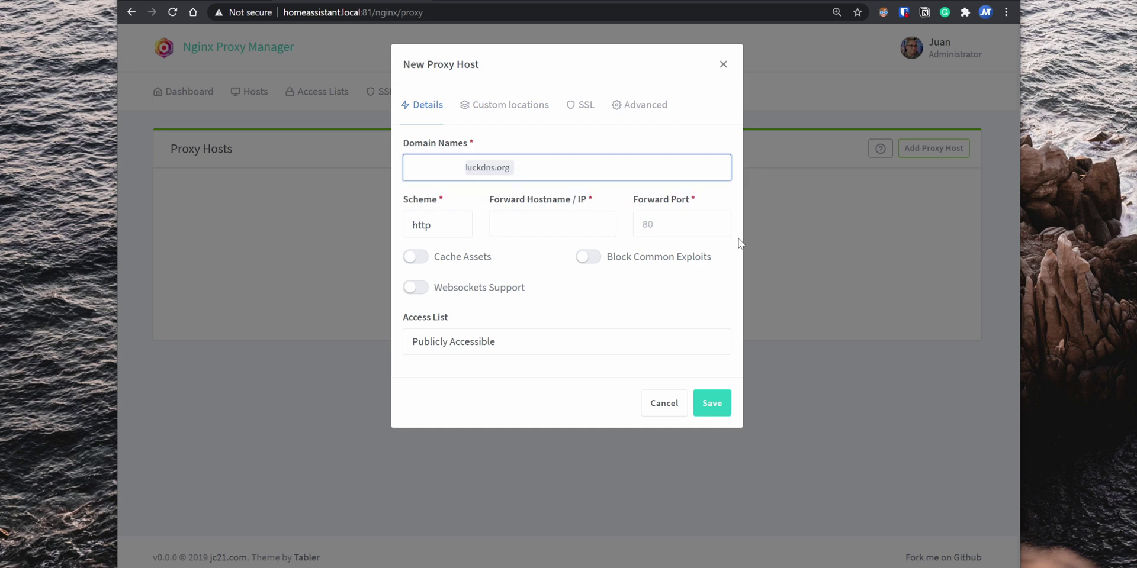
click(553, 224)
text(192.168.1.64)
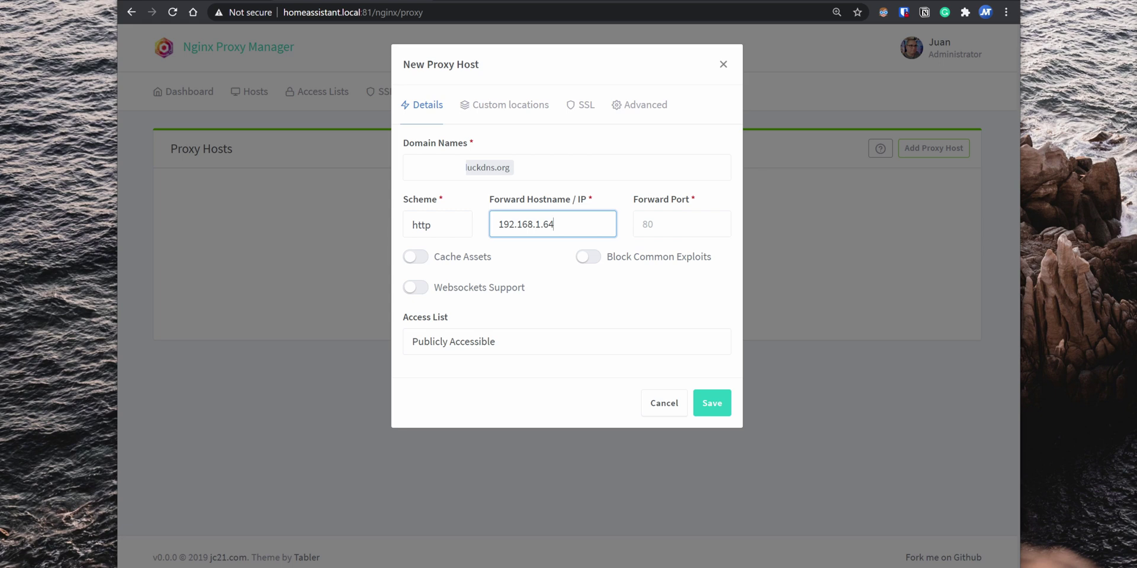
click(681, 224)
text(8123)
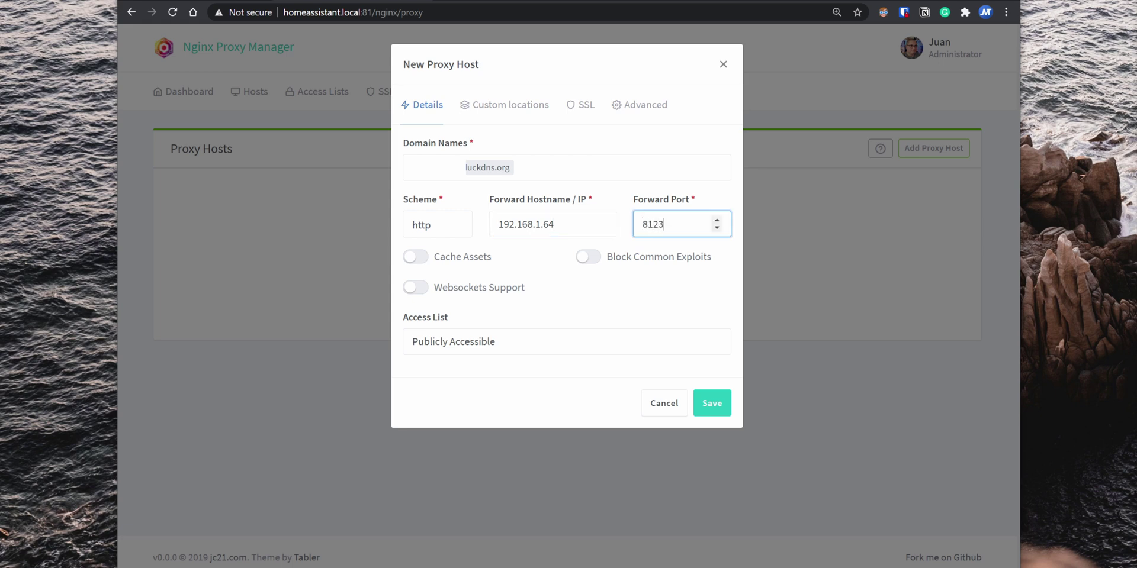
click(417, 288)
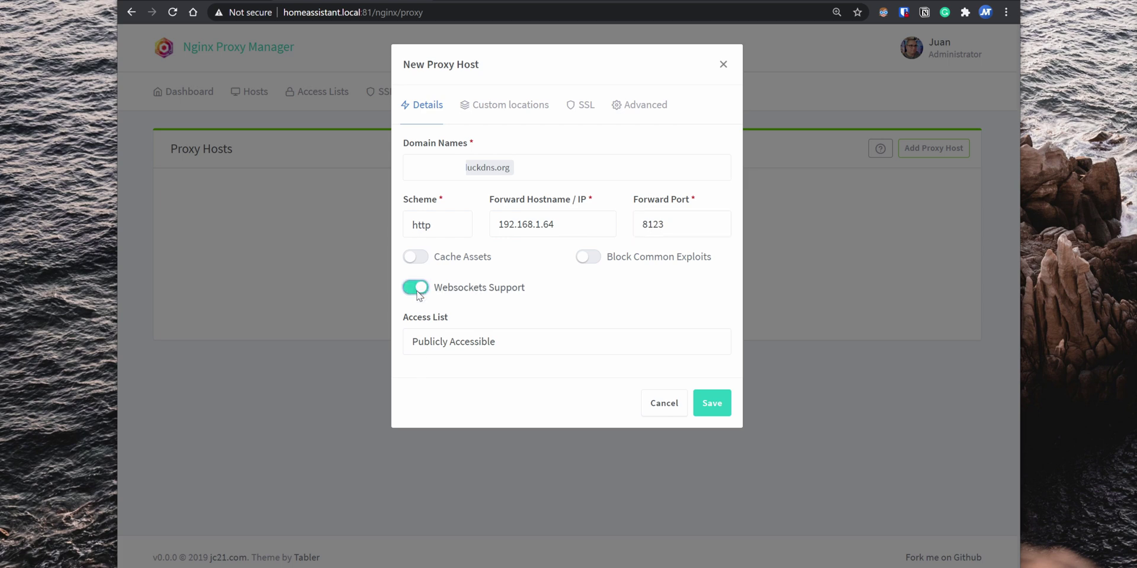
Step: Request a new Let's Encrypt certificate with Force SSL, agree to the terms, and save the host
click(585, 107)
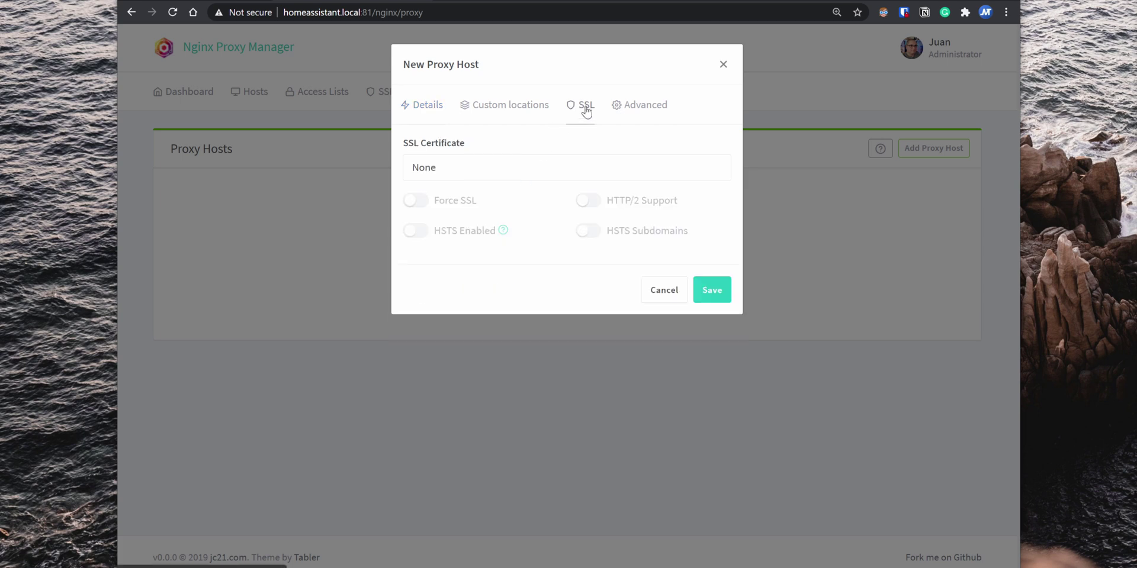
click(485, 175)
click(496, 234)
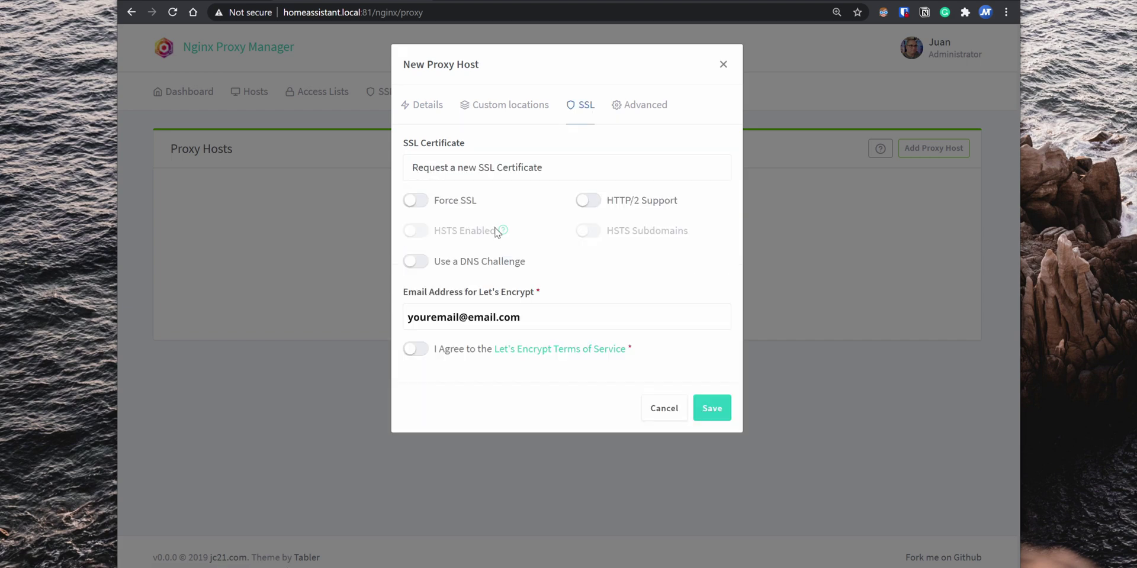
click(418, 202)
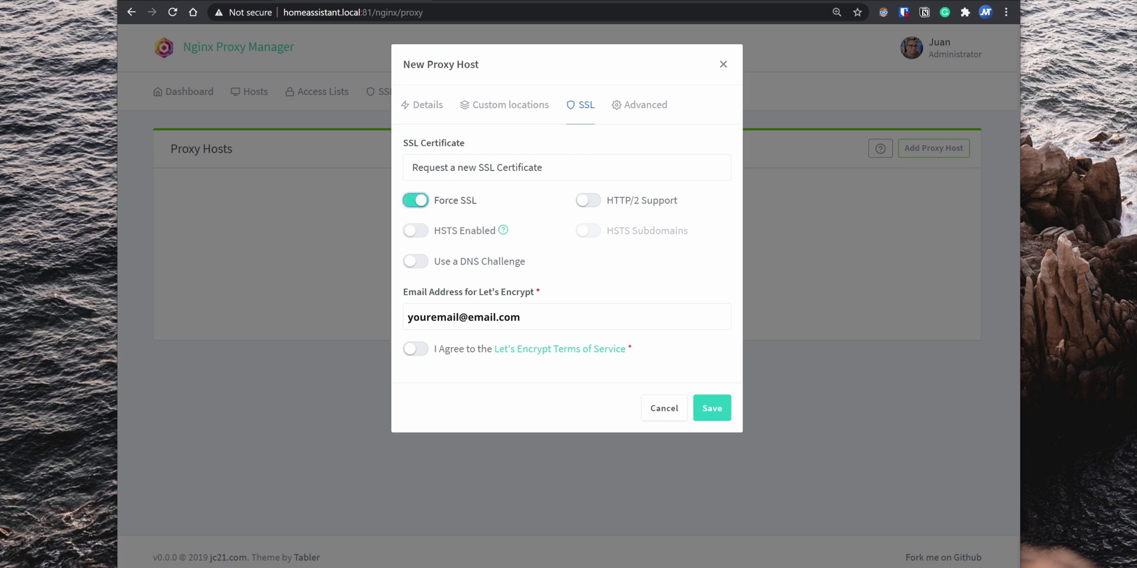
click(521, 317)
click(420, 349)
click(713, 410)
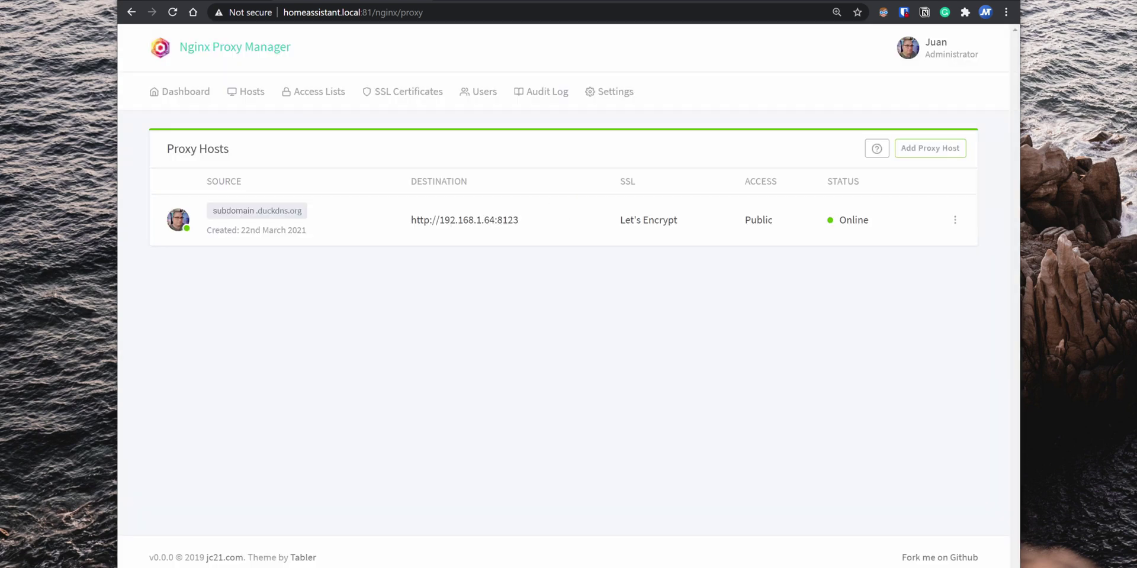
Step: Open subdomain.duckdns.org and log in to Home Assistant with the user's credentials
click(286, 217)
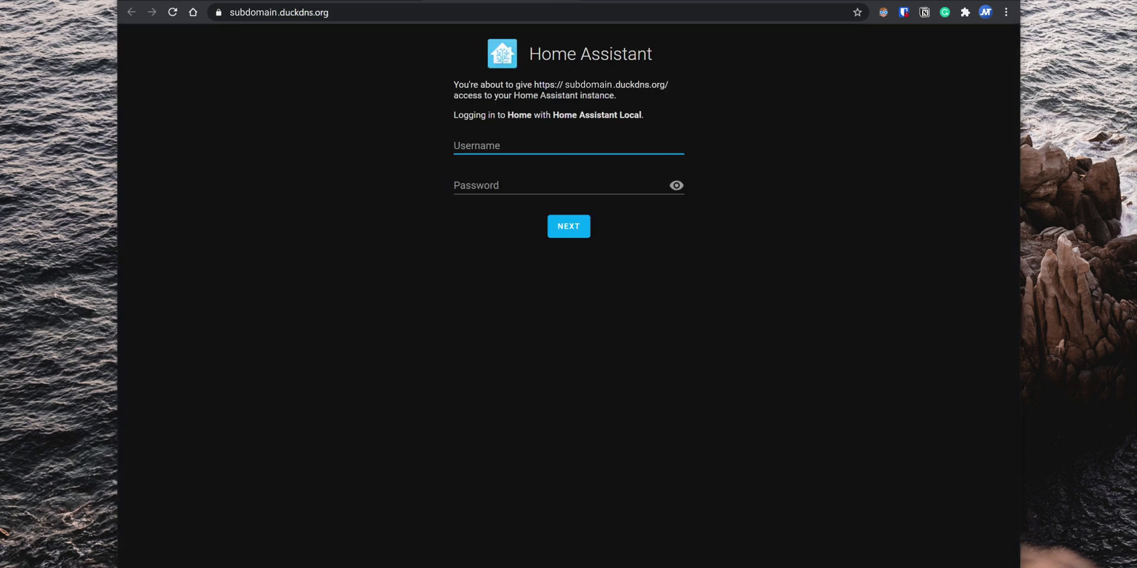
text(juan)
key(Tab)
key(ctrl+v)
key(Return)
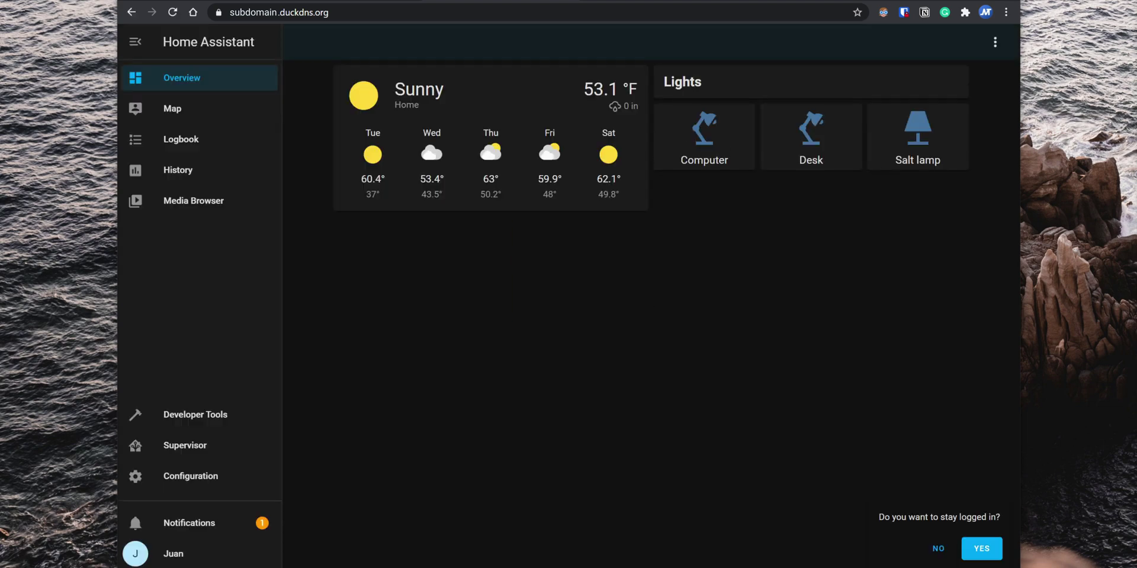
Step: Stay logged in, then open General configuration on the local homeassistant.local:8123 instance
click(981, 548)
key(ctrl+l)
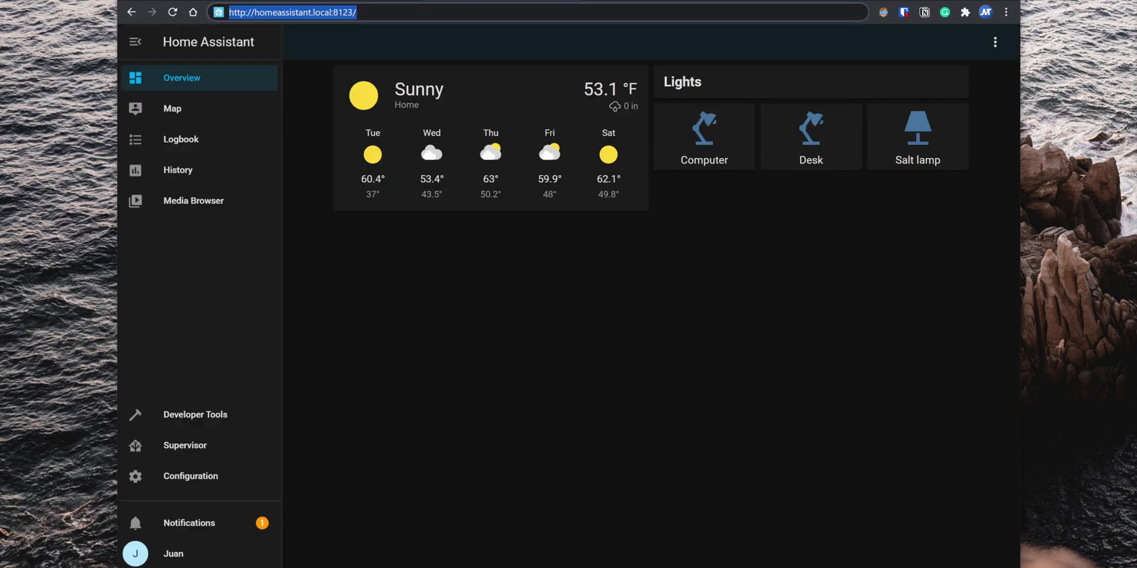
key(Return)
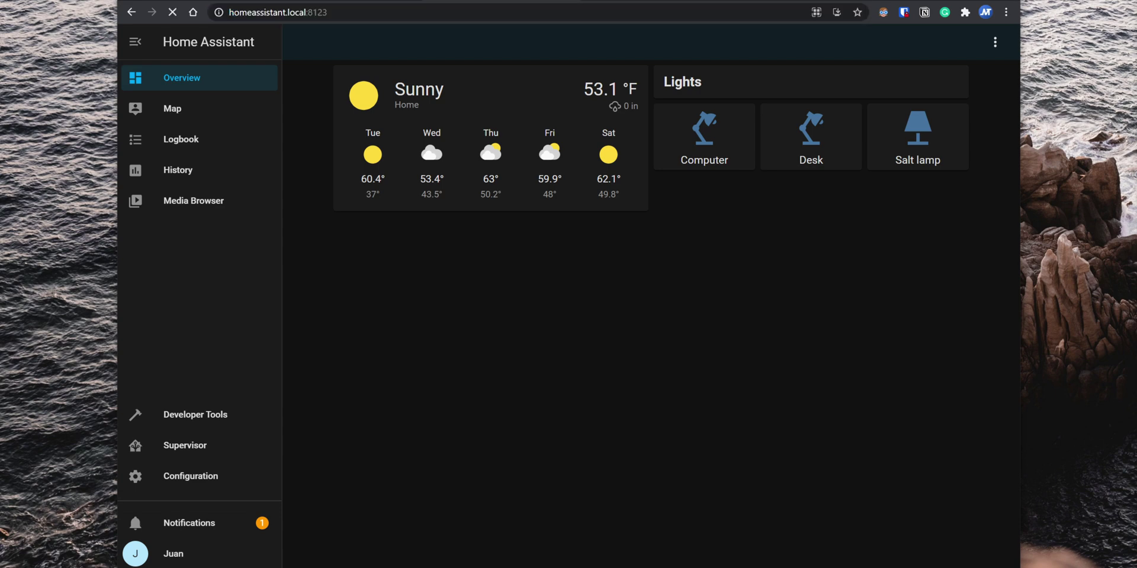
click(142, 470)
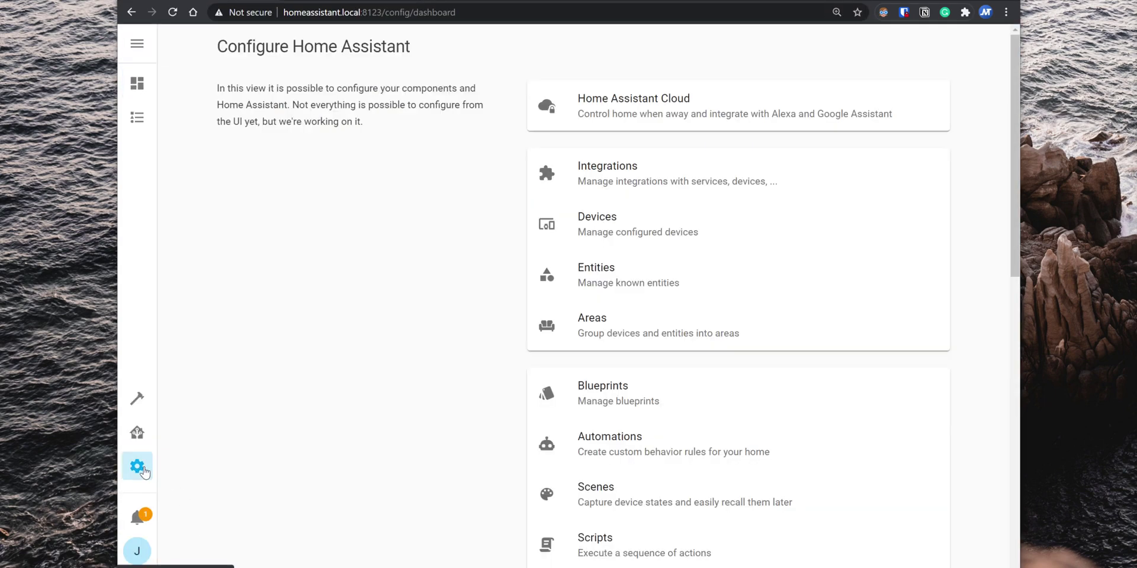
scroll(386, 461, down, 9)
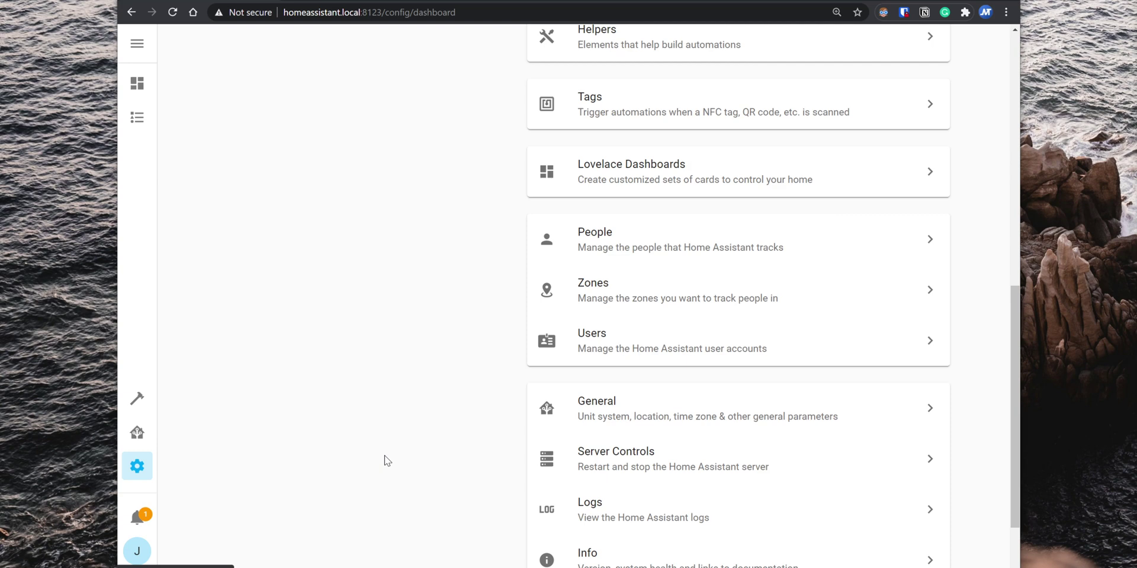
click(585, 422)
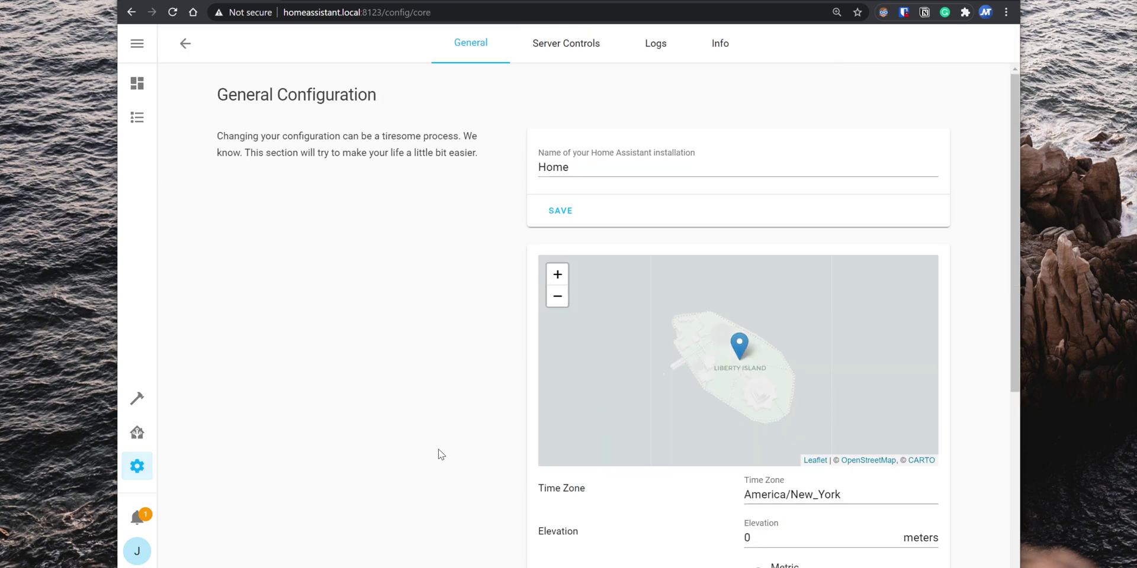
scroll(439, 468, down, 5)
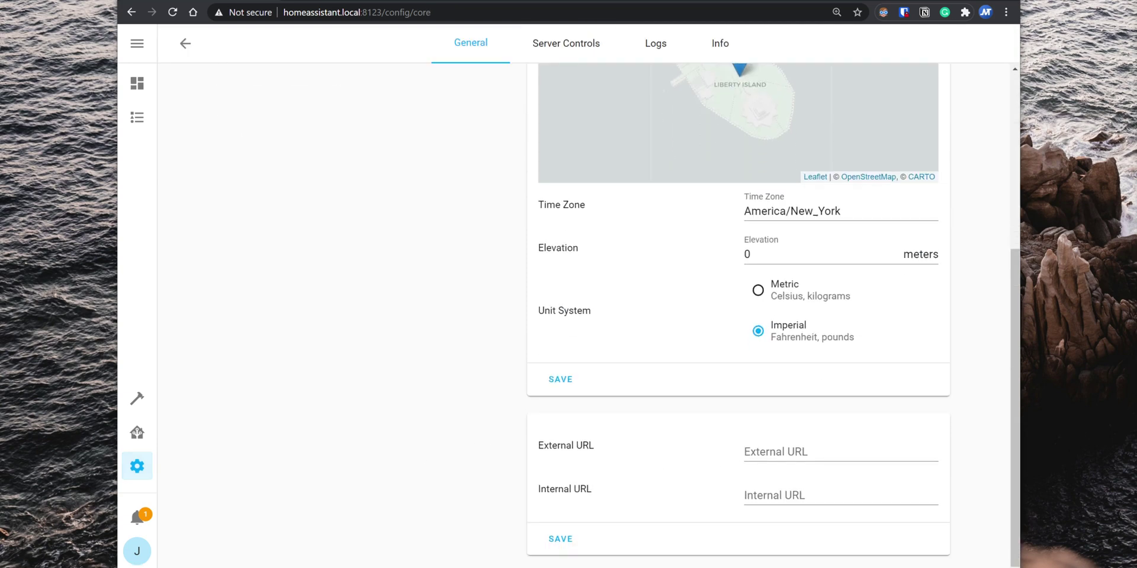
click(776, 453)
click(347, 476)
click(770, 453)
text(https://subdomain.duckdns.org)
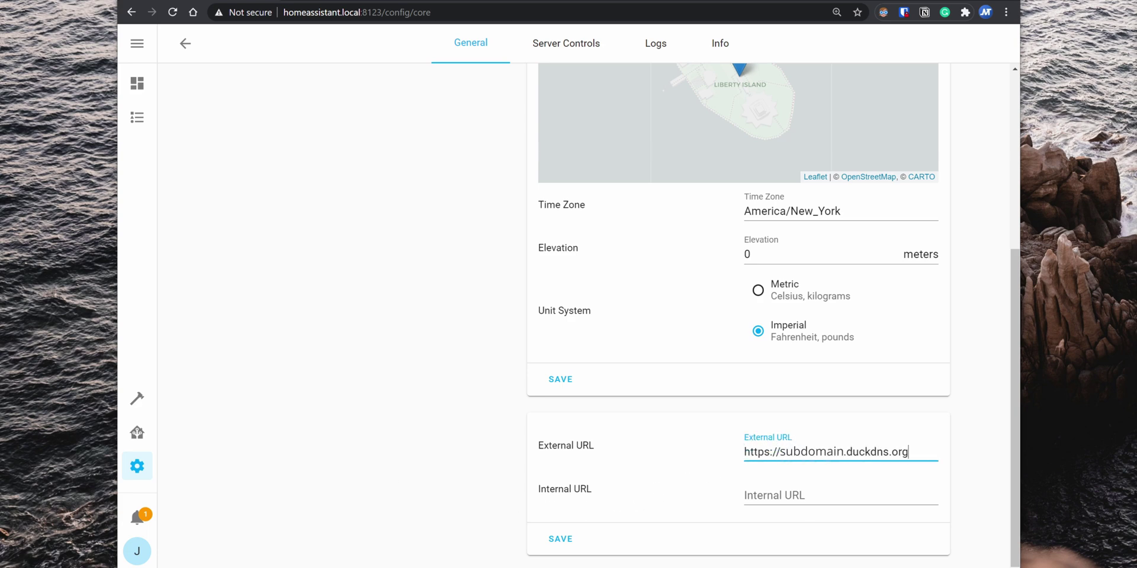
key(alt+Tab)
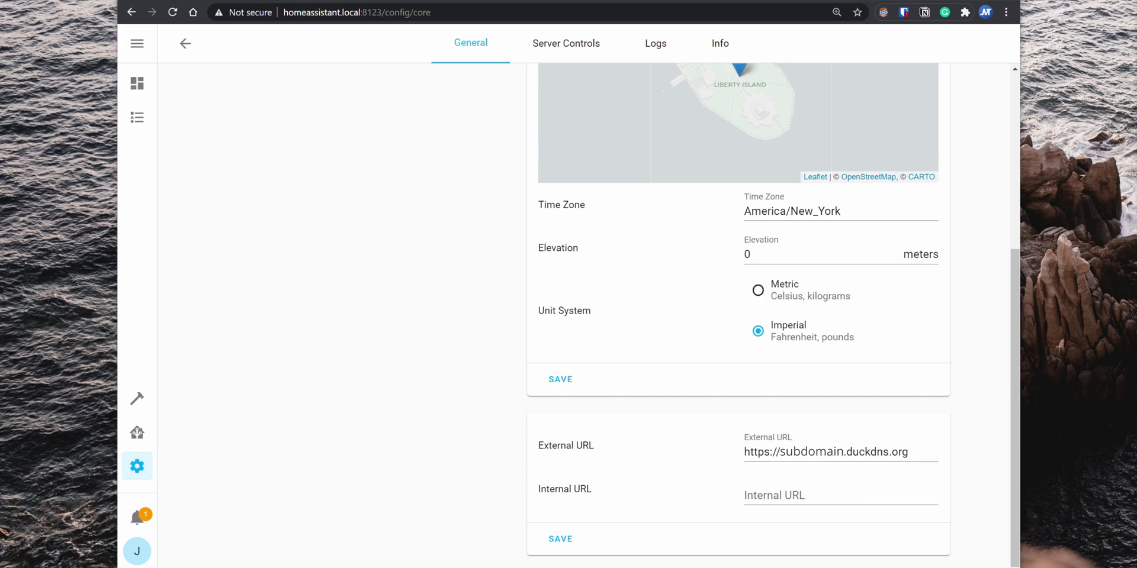
click(821, 489)
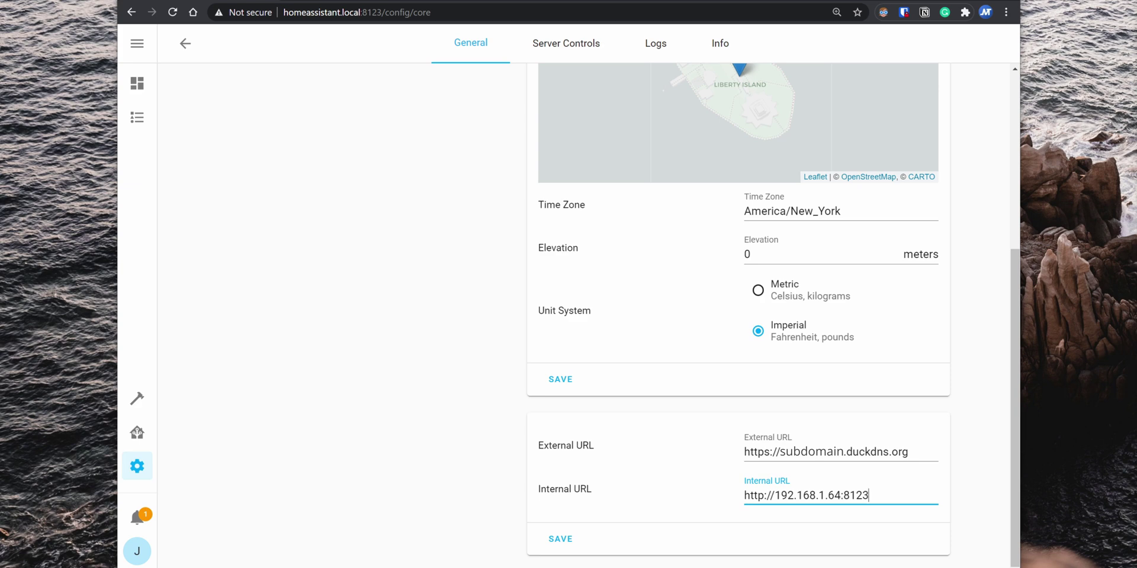
click(564, 547)
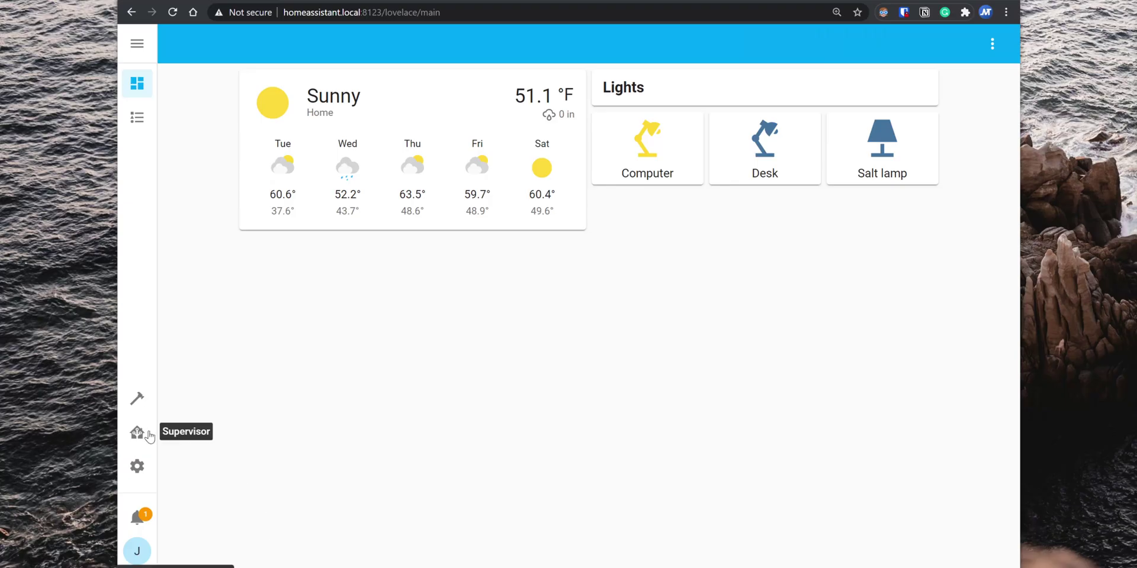
Step: Open the Supervisor section to manage add-ons
click(137, 432)
Step: Install Visual Studio Code 3.1.1 from the Add-on Store, enable Show in sidebar, and start it
click(535, 44)
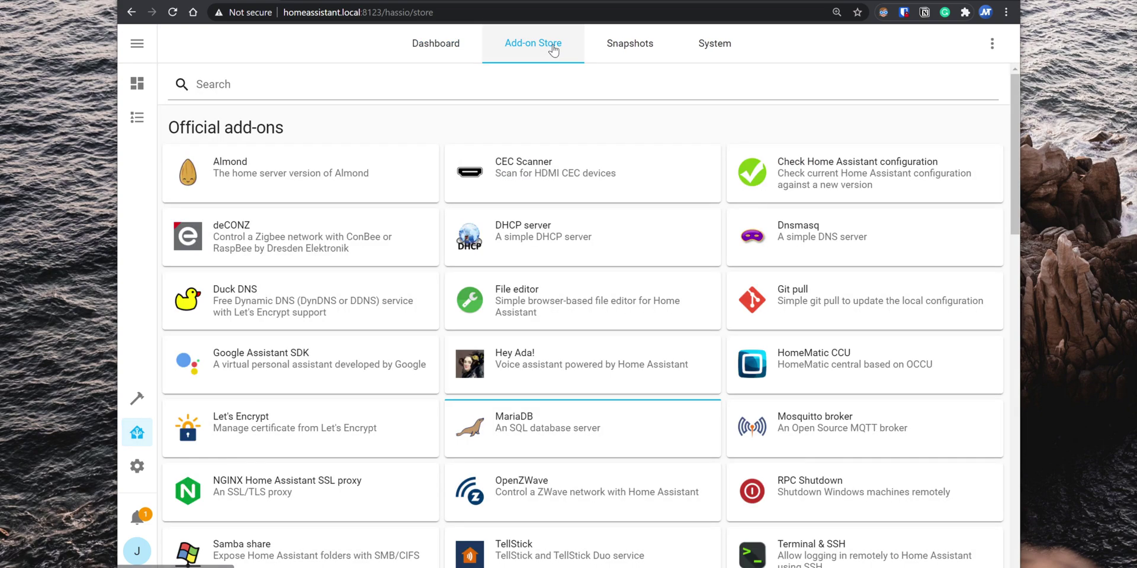
scroll(547, 124, down, 8)
scroll(550, 132, down, 10)
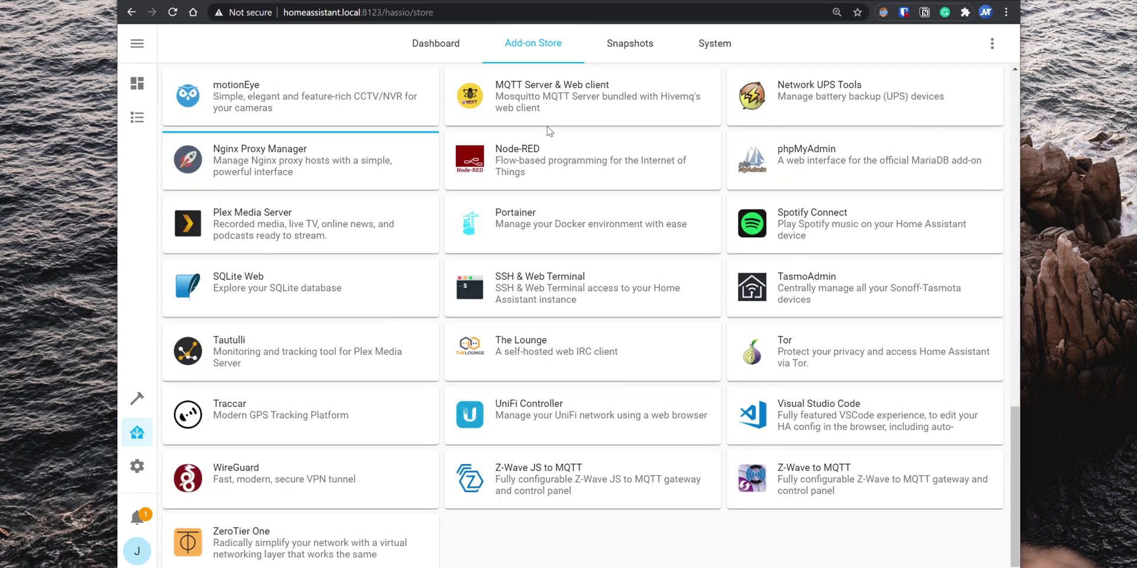
click(836, 416)
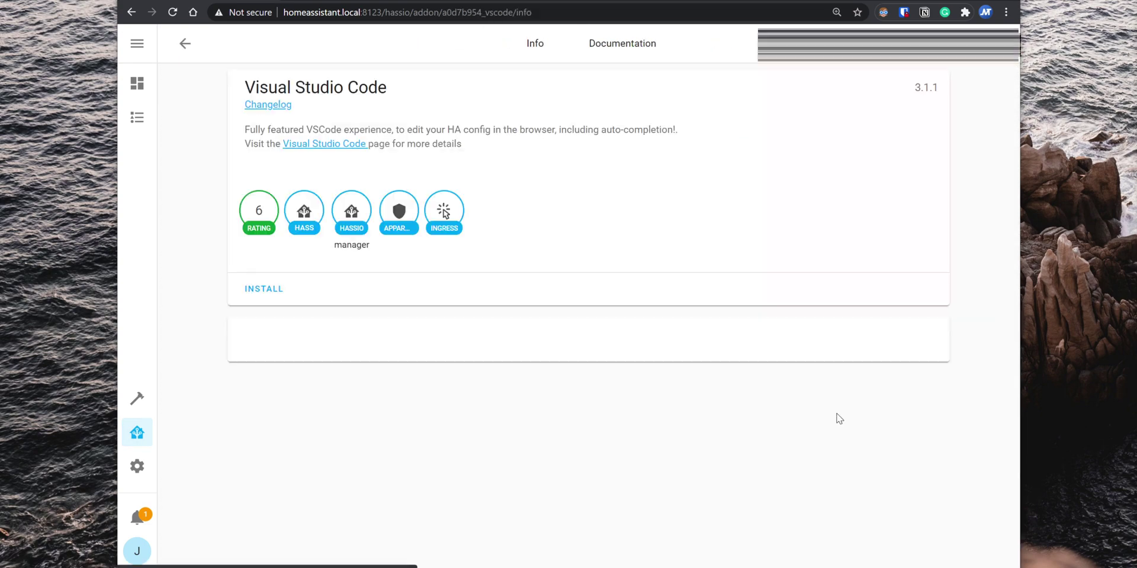
click(249, 334)
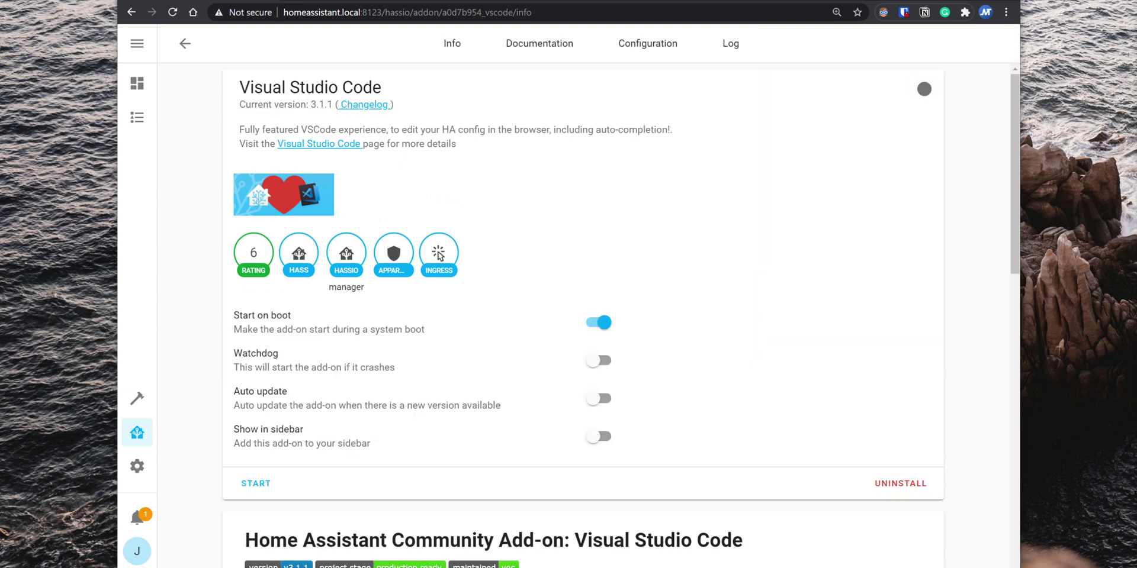
click(599, 438)
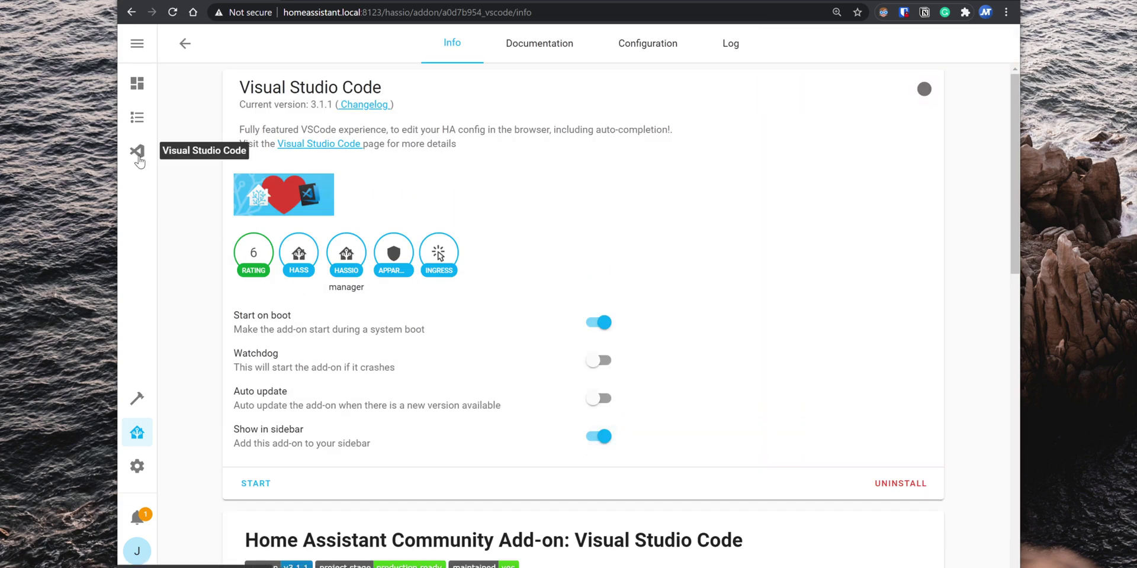
click(256, 492)
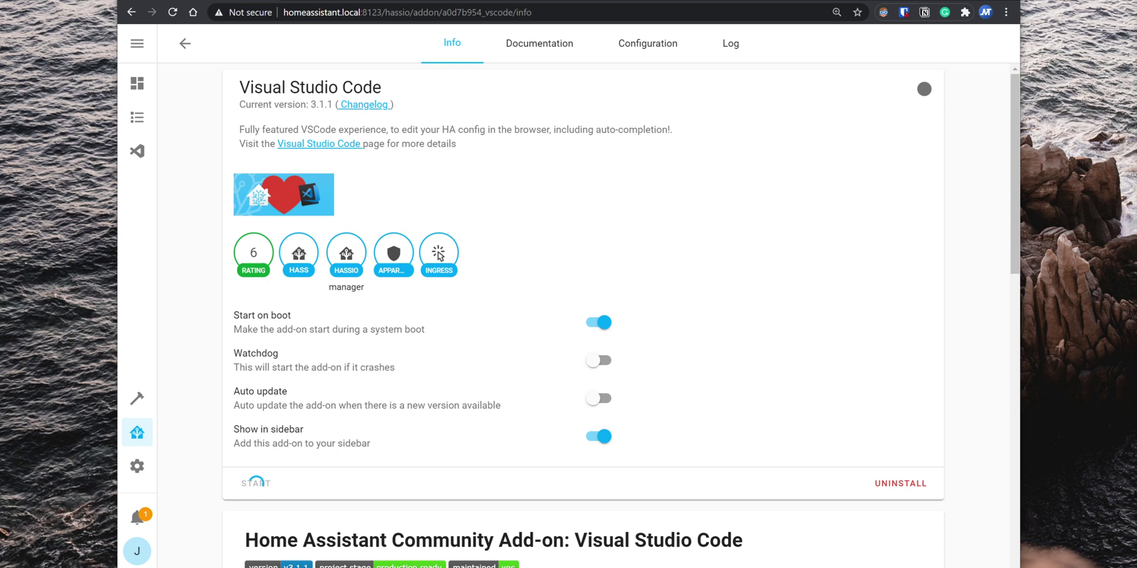
Step: Launch the Visual Studio Code add-on, dismiss its notification and Welcome tab, and open configuration.yaml
click(821, 492)
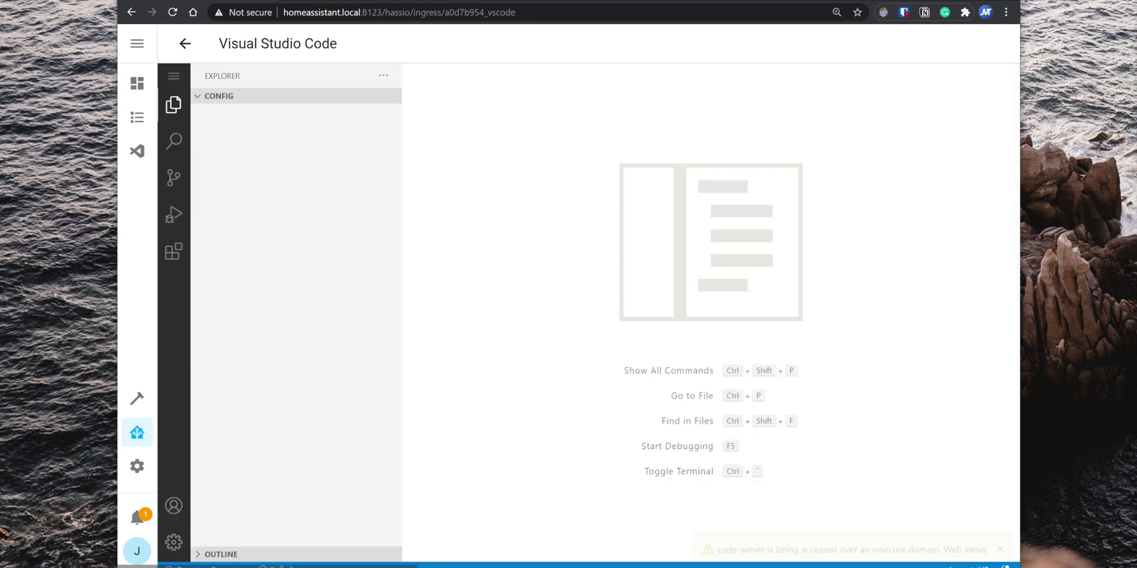
click(1000, 493)
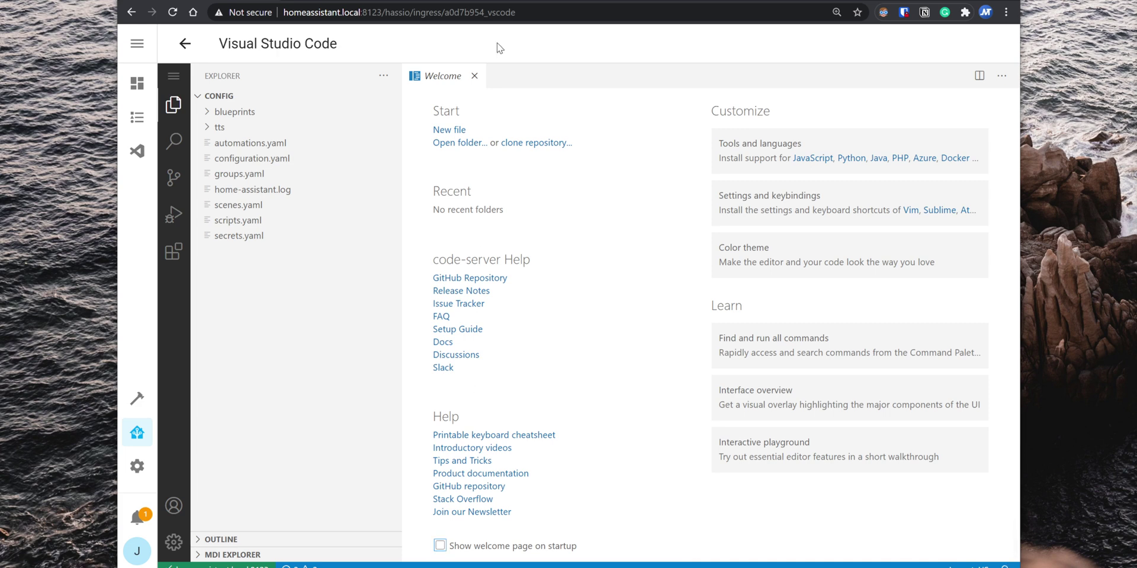
click(474, 76)
click(279, 159)
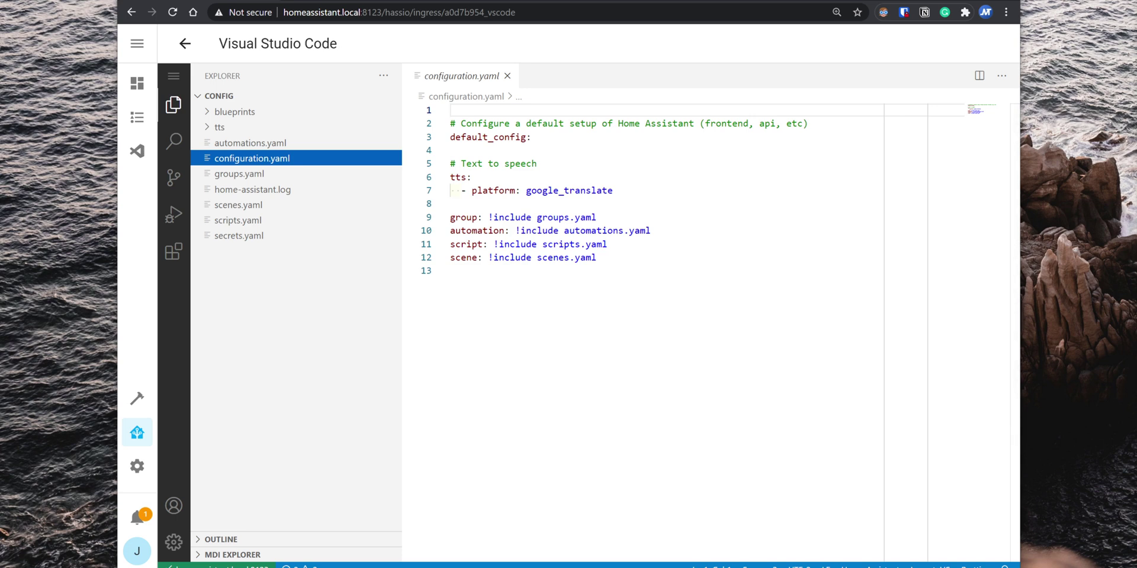
click(137, 441)
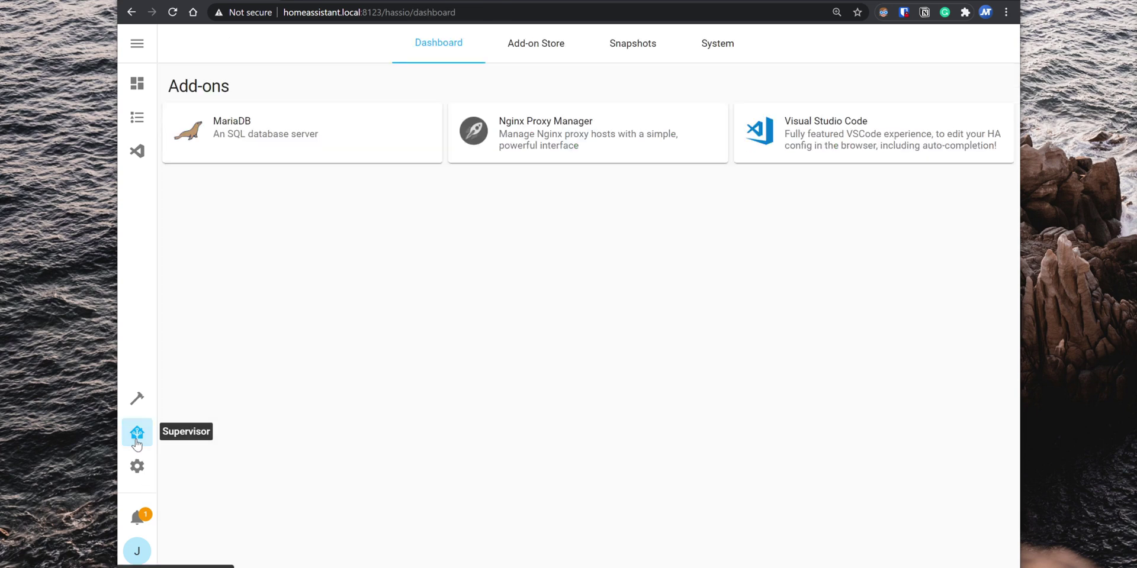
Step: Install the Samba share add-on from the Add-on Store
click(525, 50)
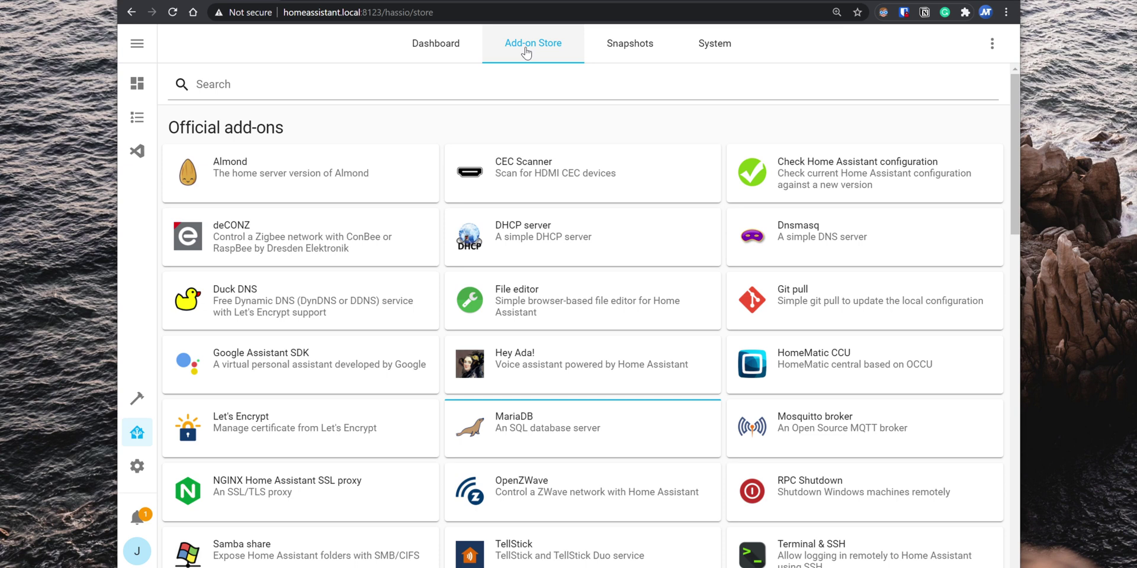
scroll(393, 368, down, 3)
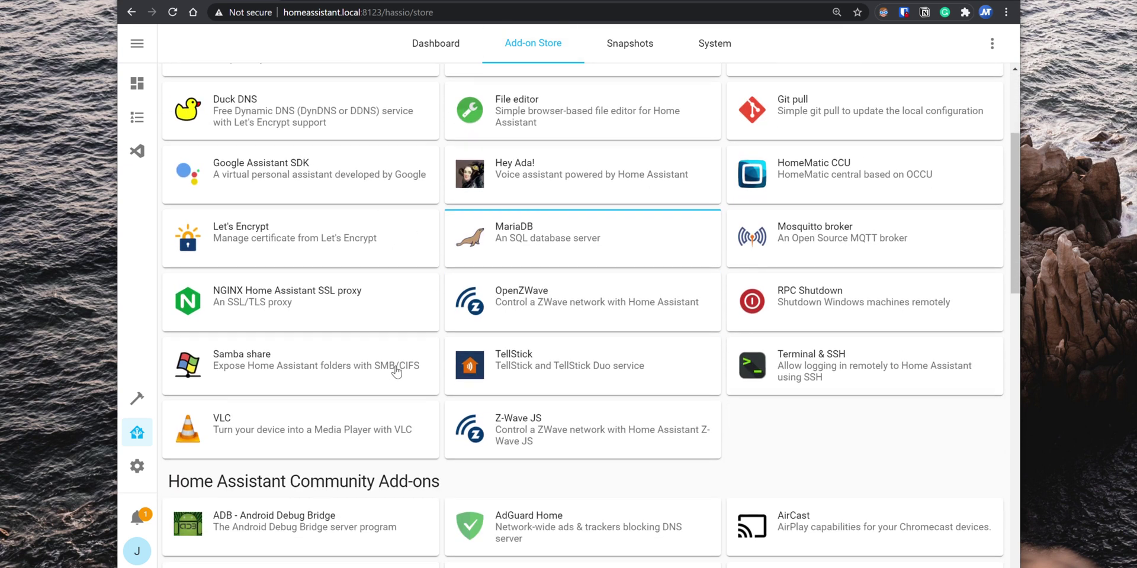
click(314, 371)
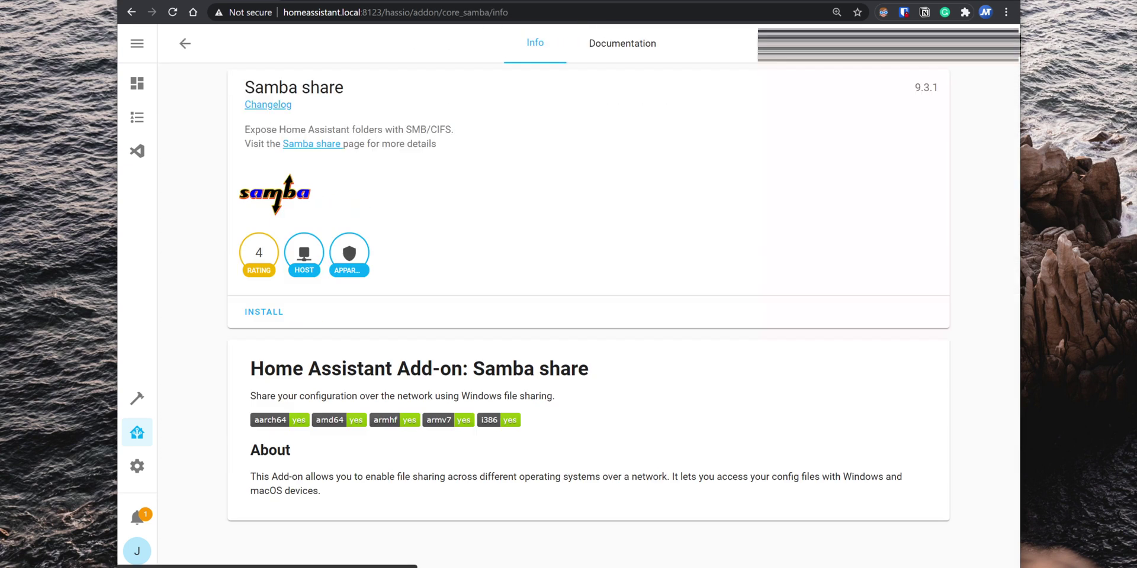
click(265, 312)
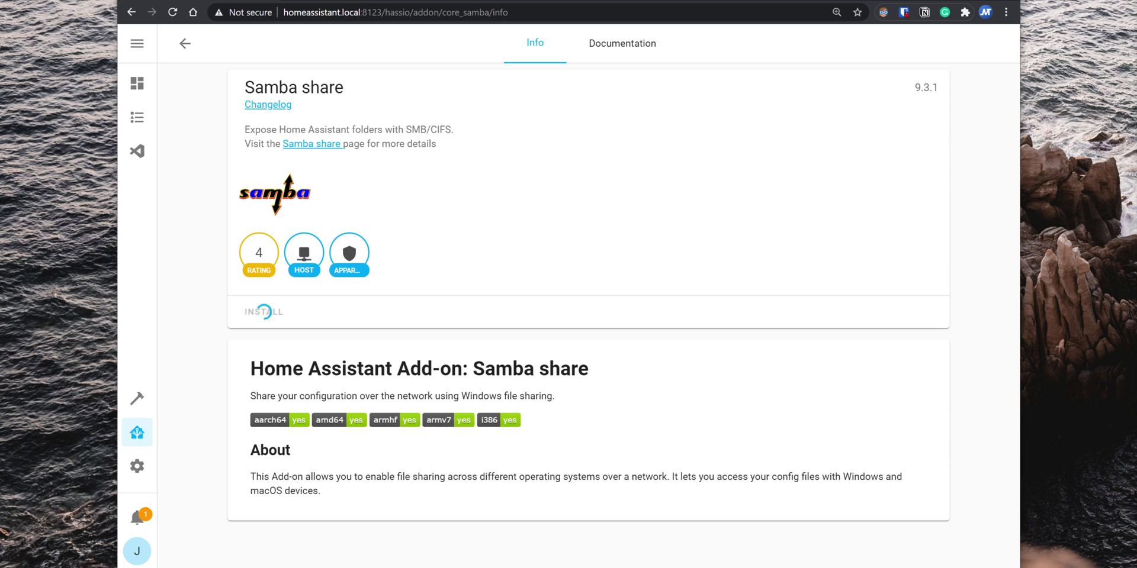
Step: Replace the Samba share username and null password with the account's credentials and save the configuration
click(642, 44)
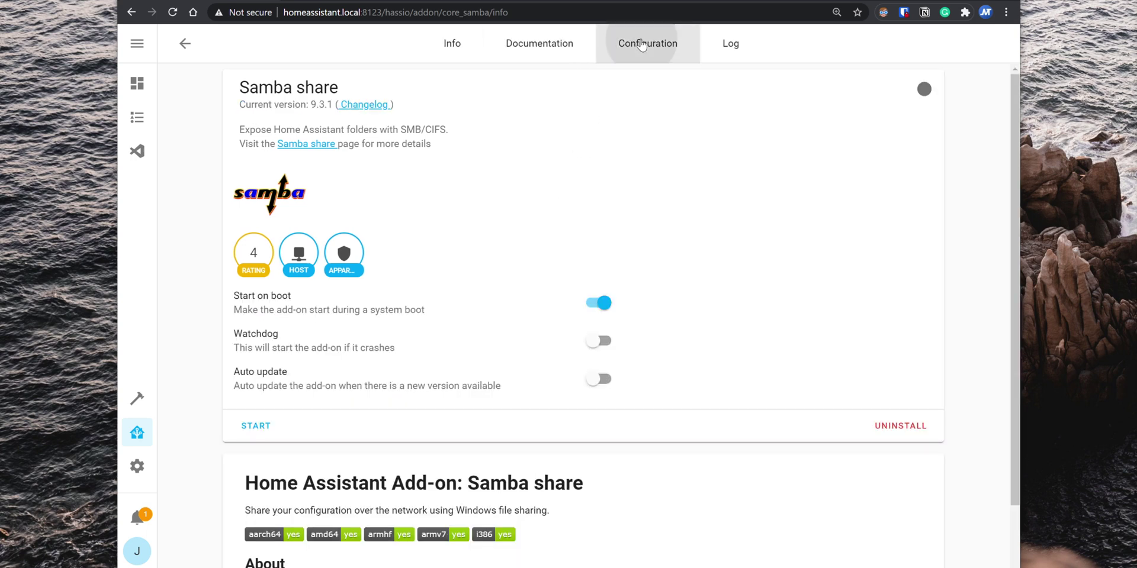
double_click(348, 179)
text(juan)
double_click(324, 193)
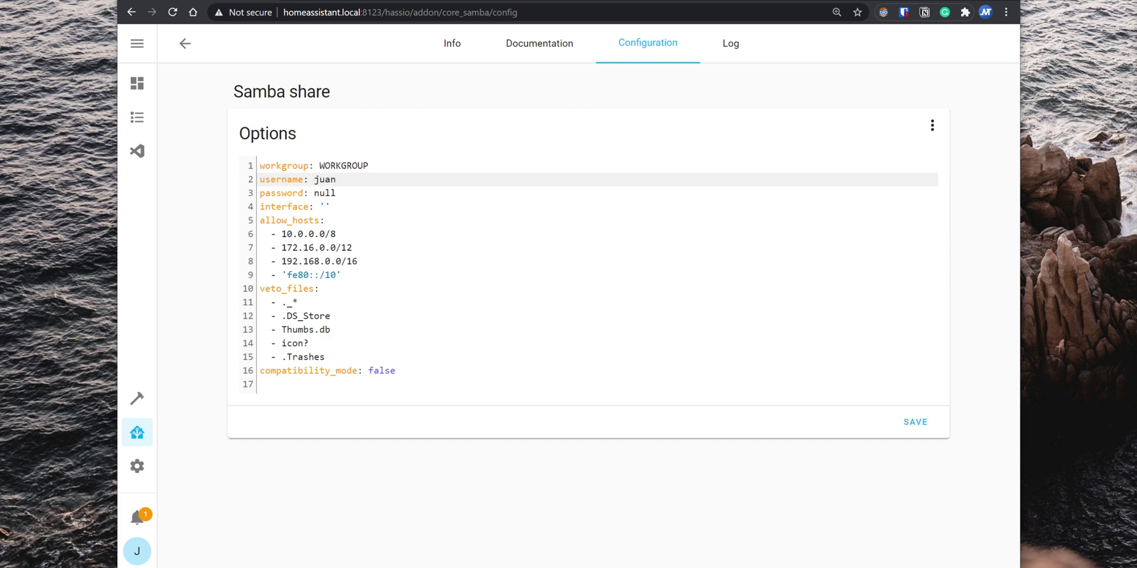
text('Password')
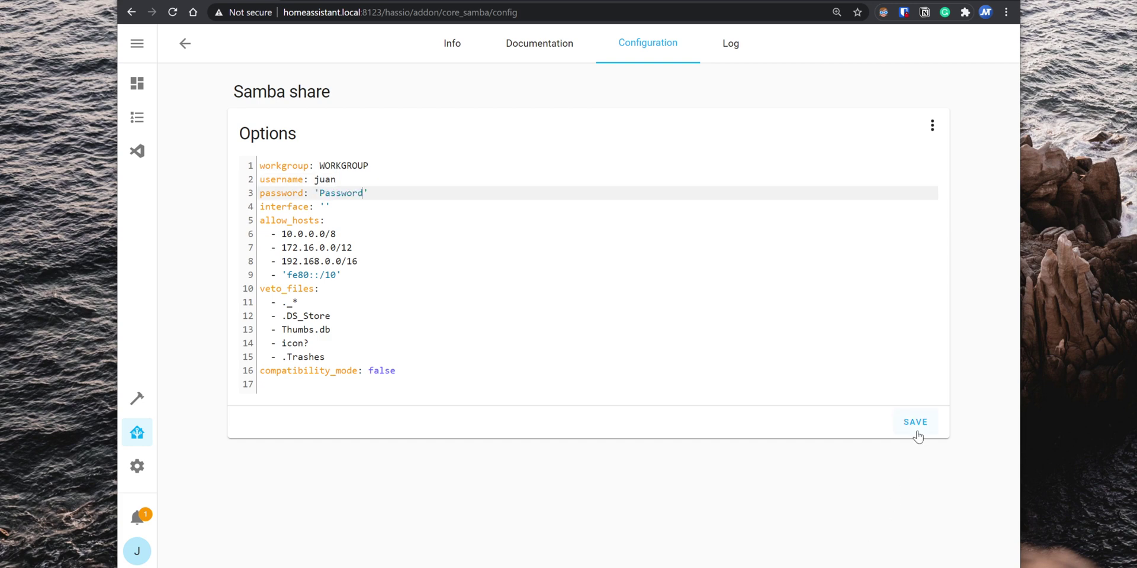
click(916, 423)
Step: Start the Samba share add-on from its Info page
click(452, 51)
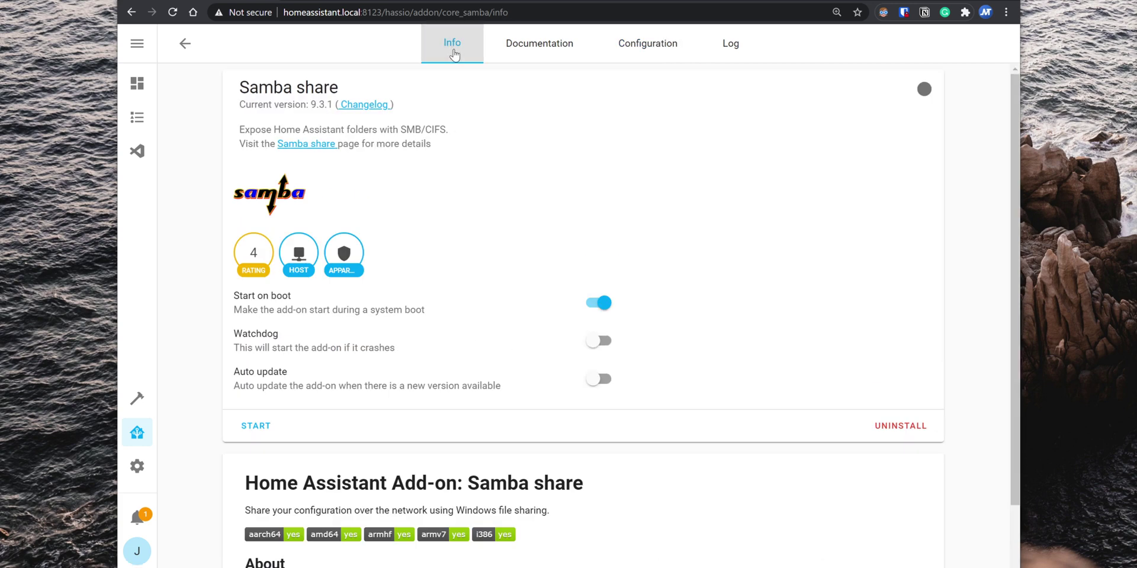
click(256, 426)
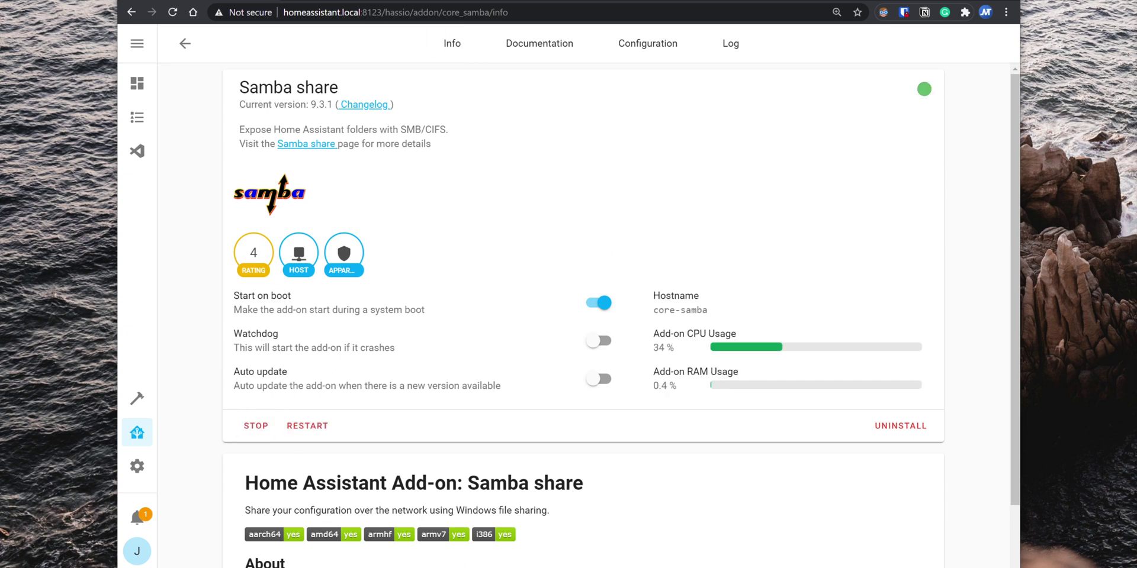
key(super+e)
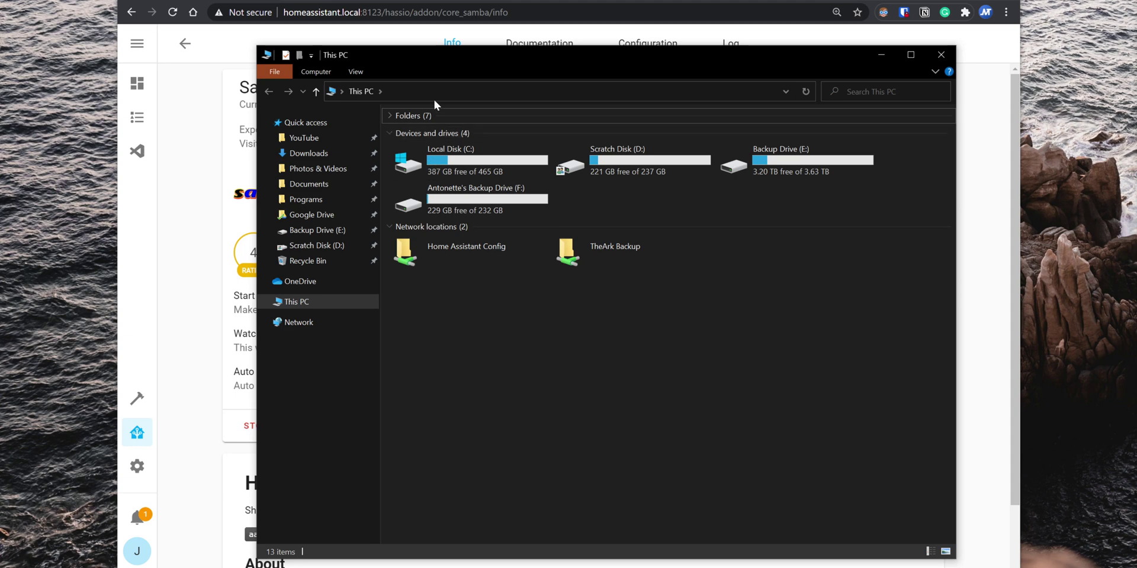
Step: Open \\homeassistant\config in File Explorer, entering the Samba password when prompted
click(434, 98)
text(\\homeassistant\config)
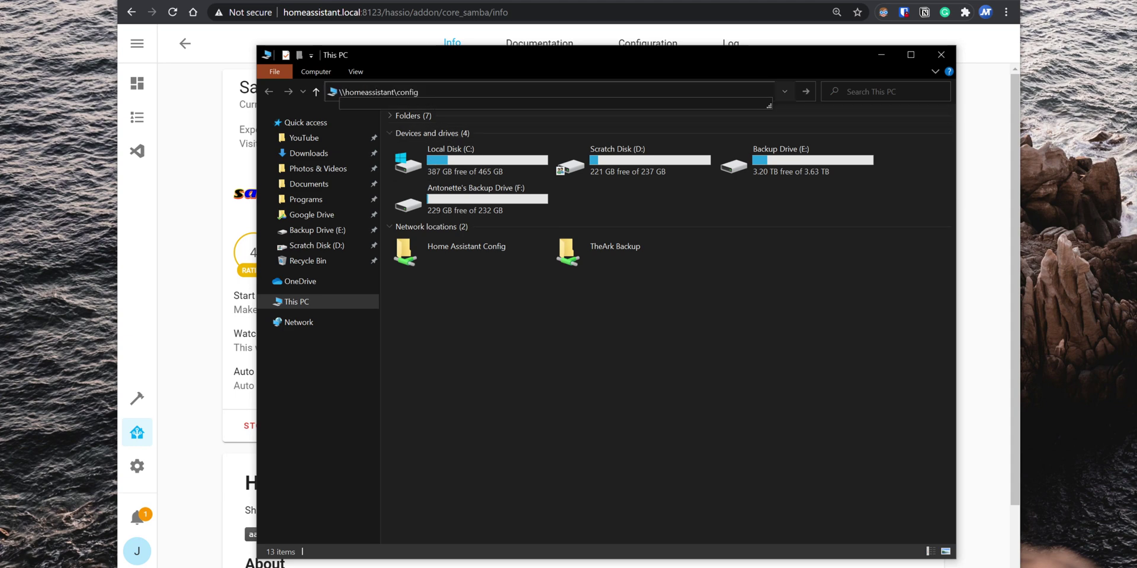
key(Return)
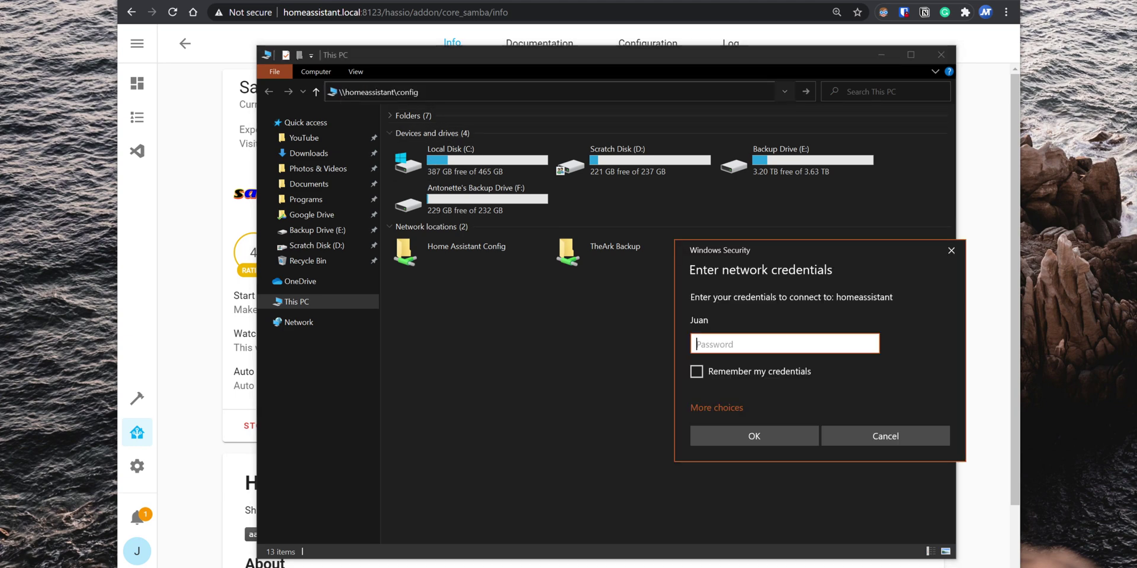
text(••••••••)
click(787, 435)
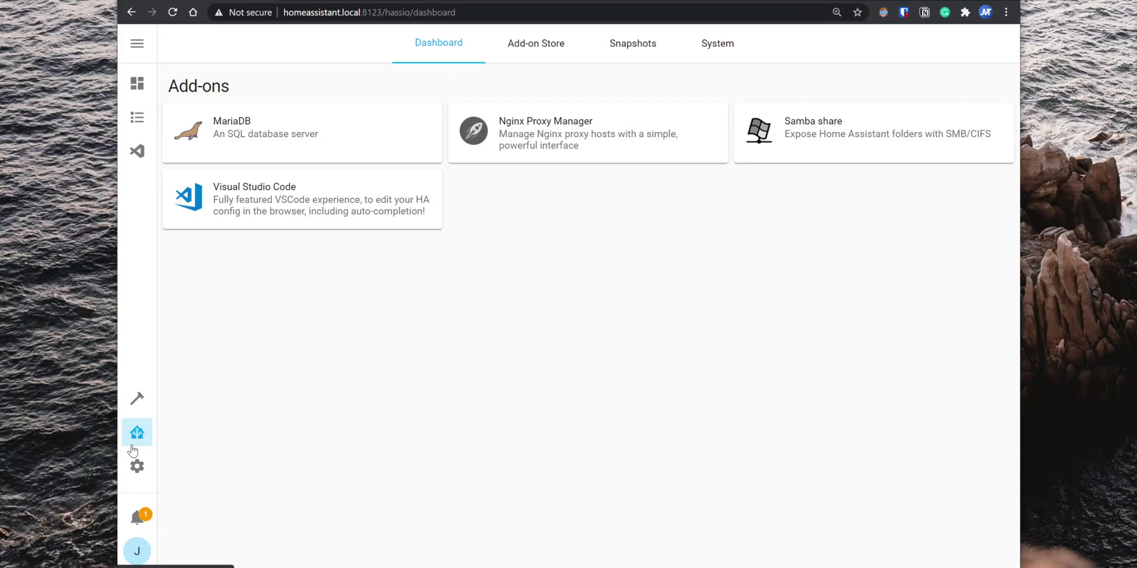
Step: Go to the Supervisor Snapshots page
click(612, 44)
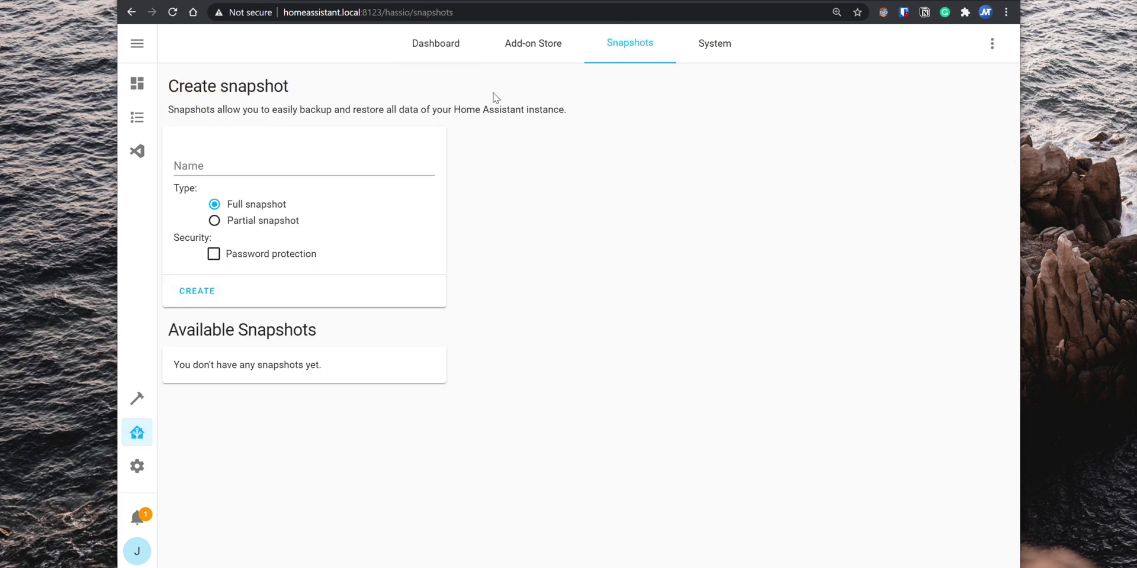
Step: Create a full snapshot named 'Backup 1' with password protection enabled
click(303, 166)
text(Backup 1)
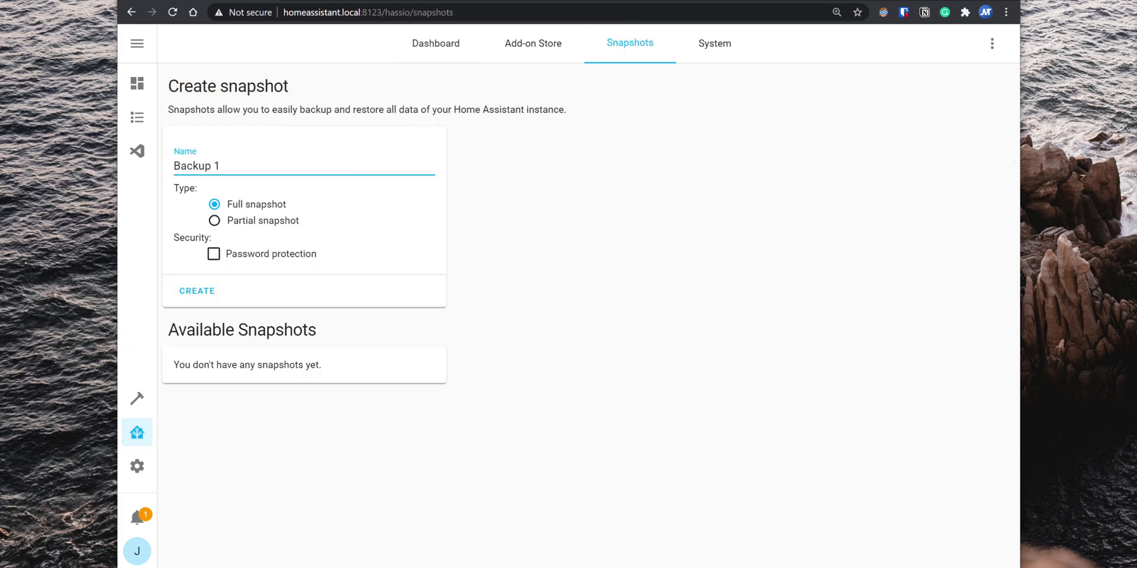
click(216, 221)
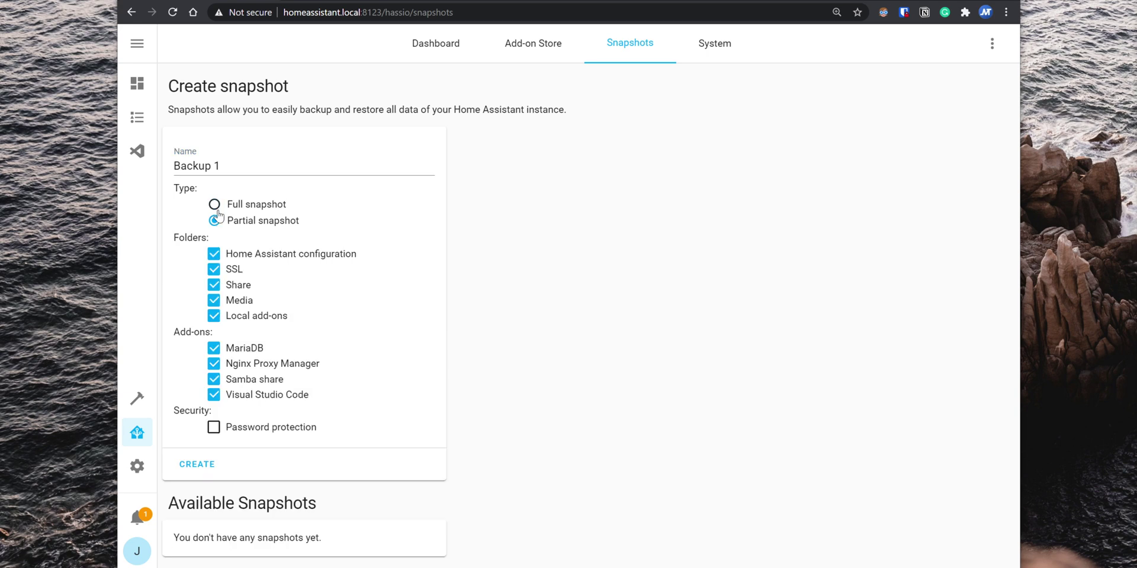
click(217, 208)
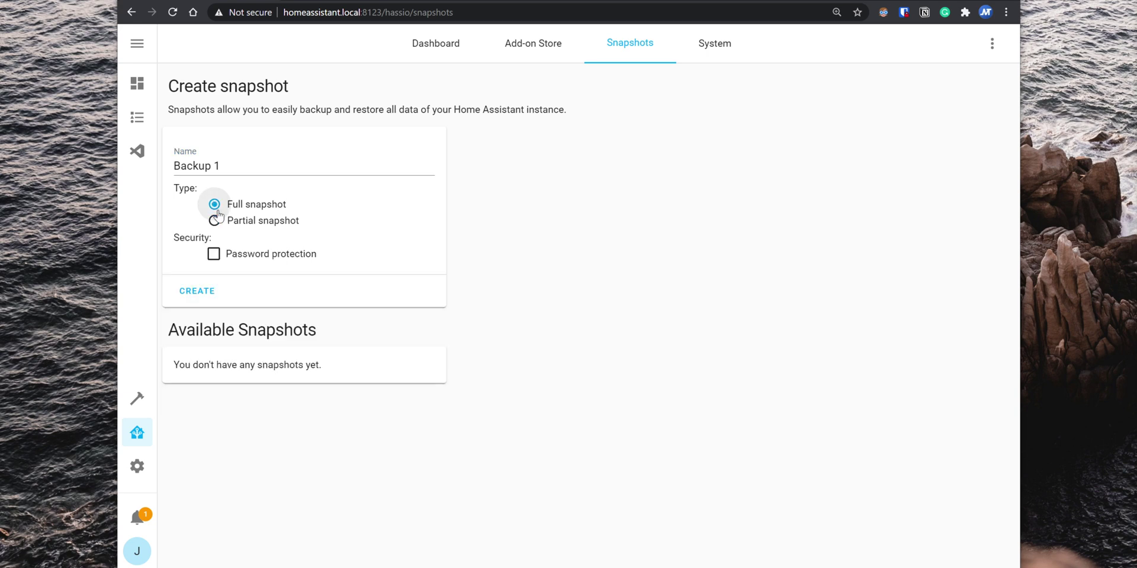
click(214, 254)
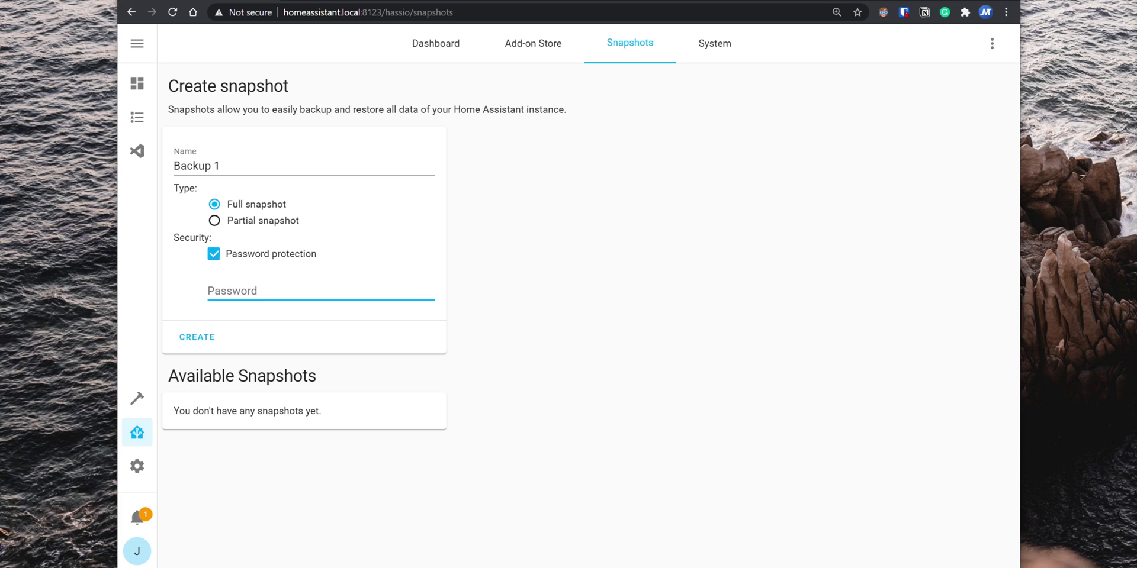
text(•••)
click(211, 337)
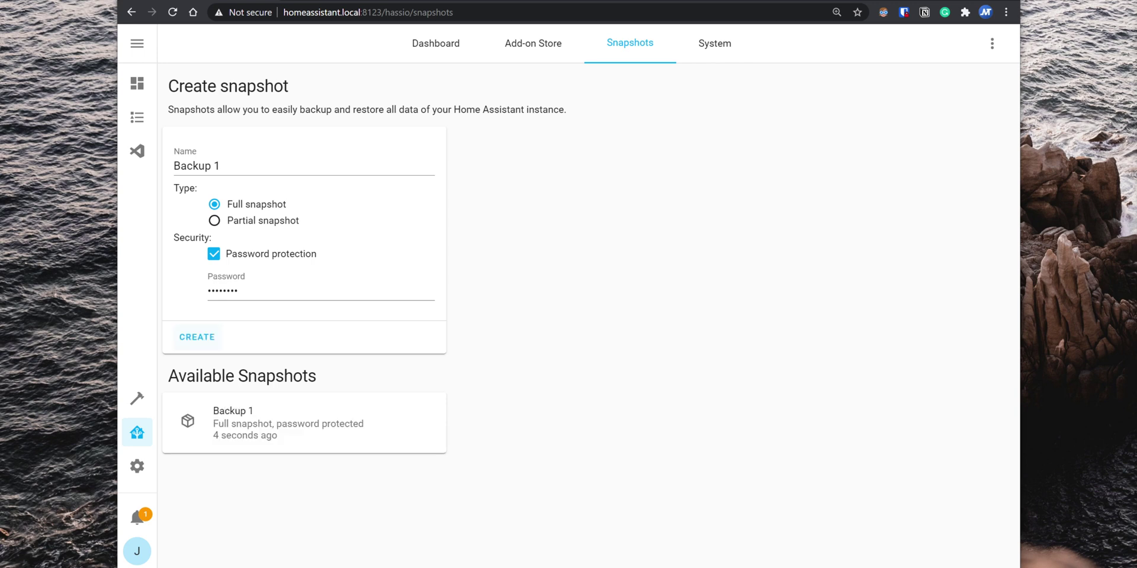
Step: Download the 2.3 MB Backup 1 snapshot as Hass_io_Backup_1.tar
click(370, 424)
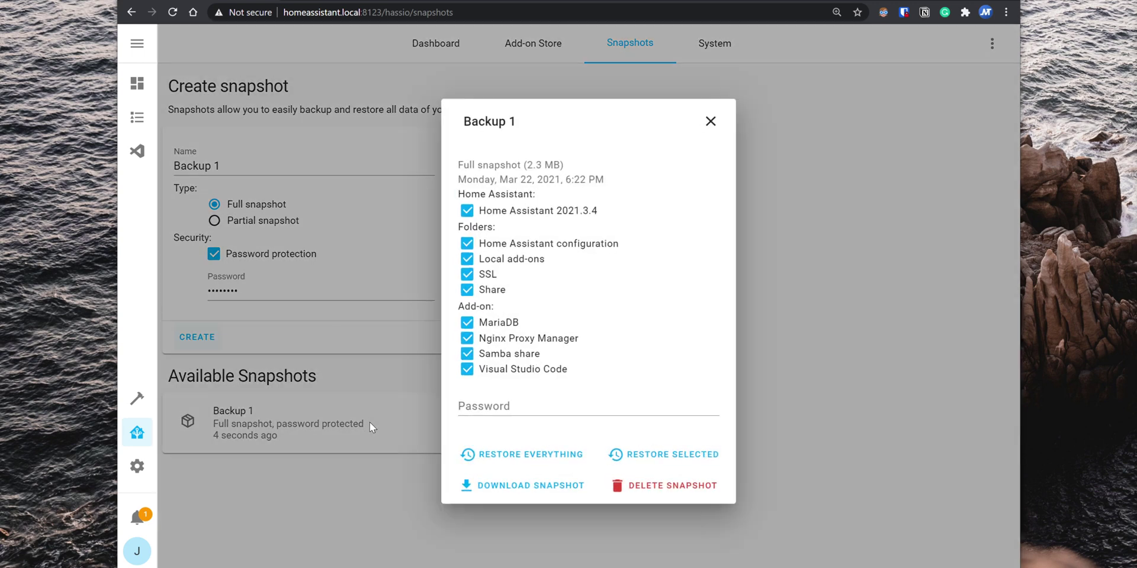
click(549, 498)
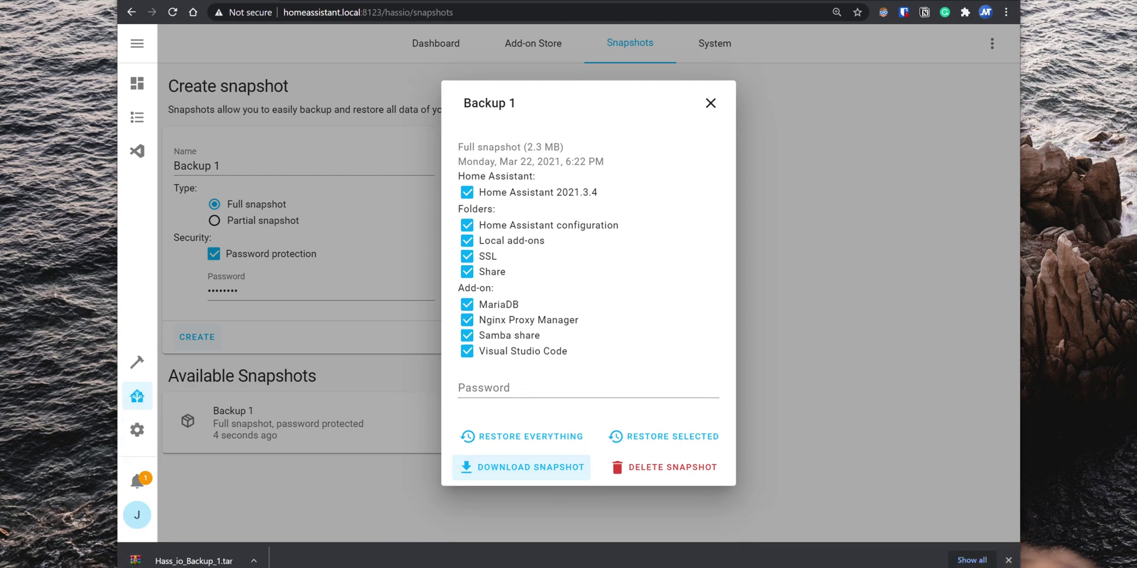